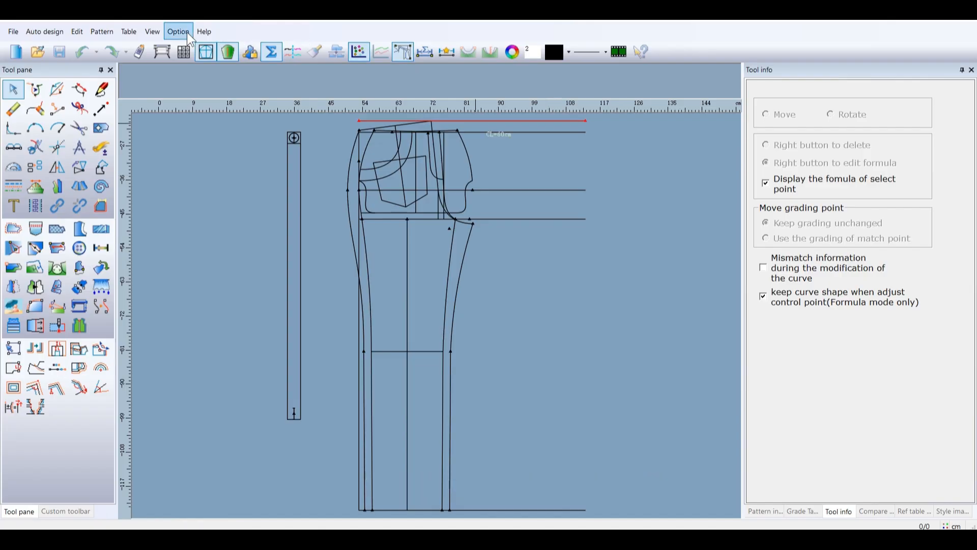
Check the grainline setup in the system settings and confirm it with 2Way Vert. as the default direction
click(178, 32)
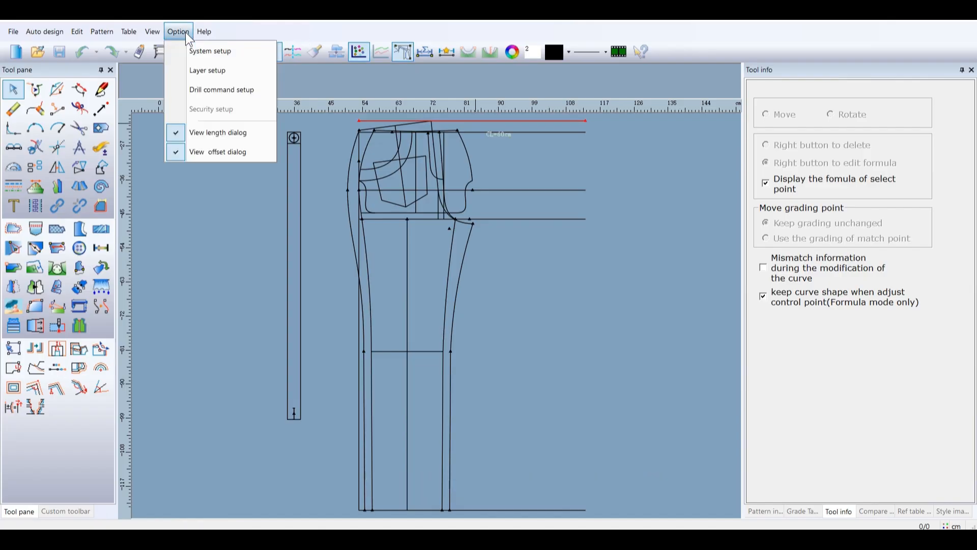
click(213, 55)
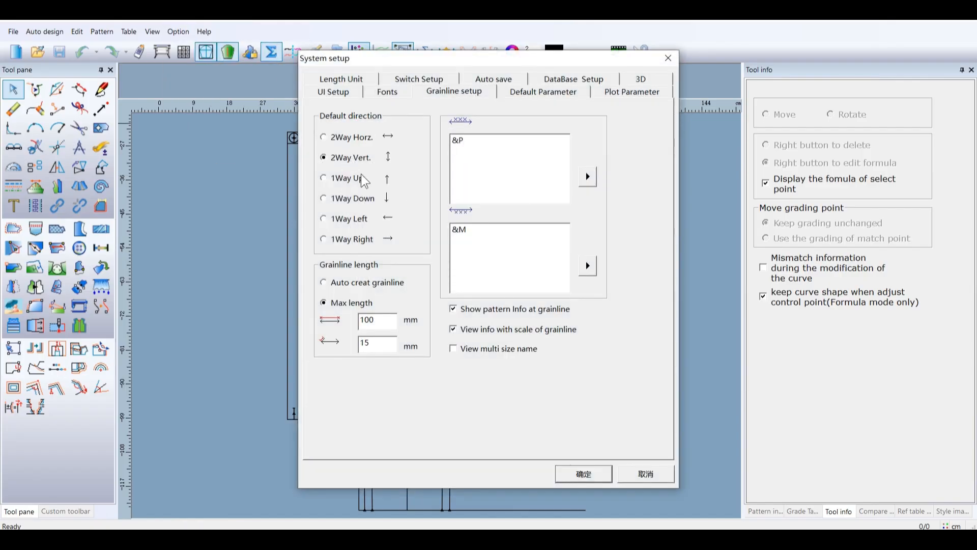
click(581, 474)
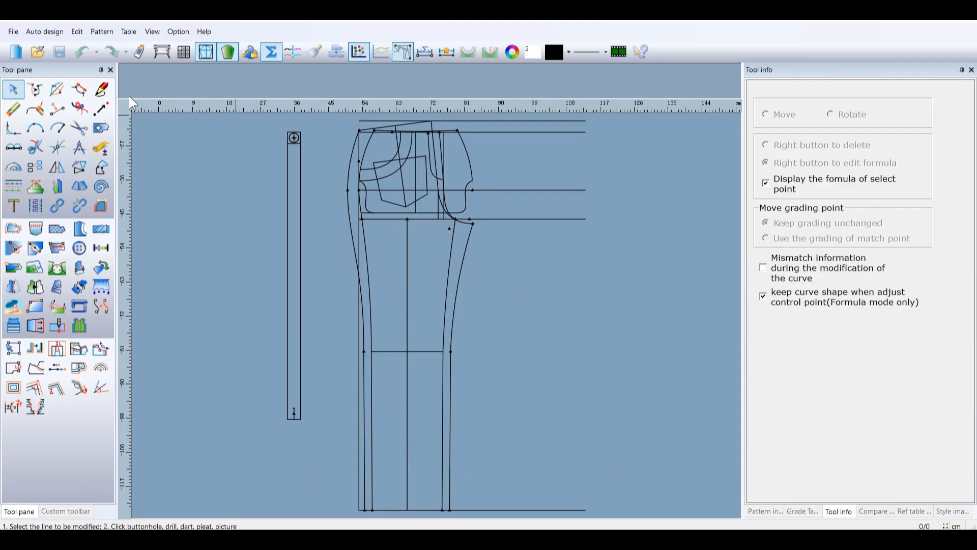
Cut the back trouser panel as a new pattern from its side seam, slanted waistline, back rise, inseam and hem lines
click(79, 127)
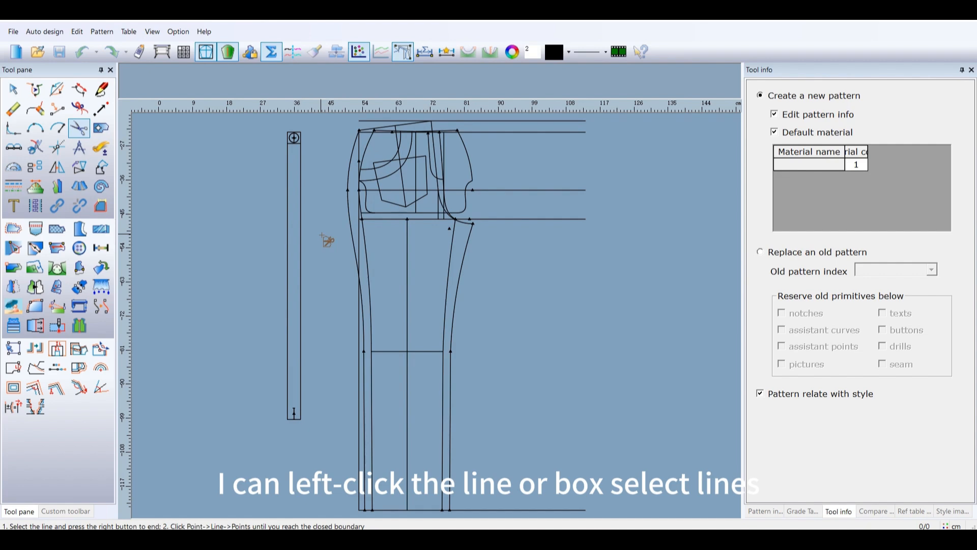
click(350, 222)
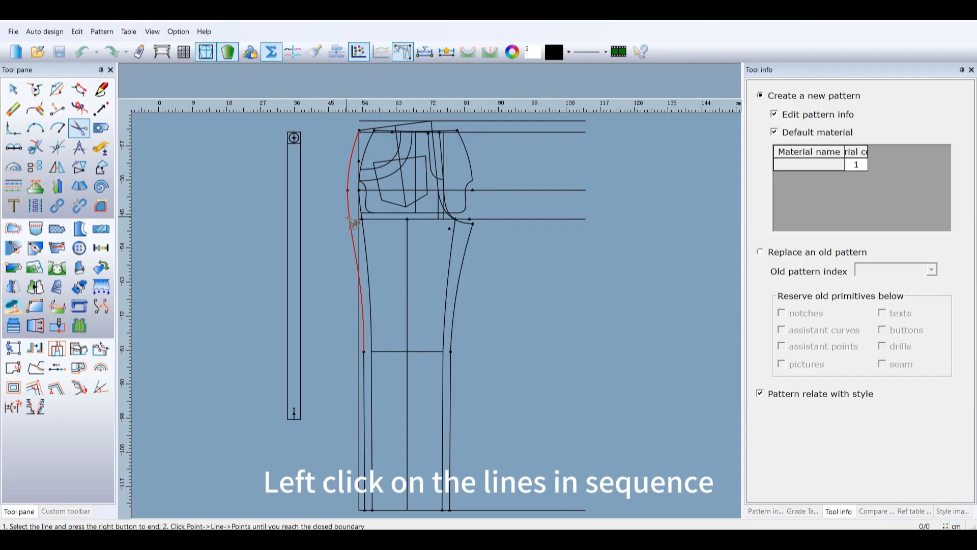
click(392, 127)
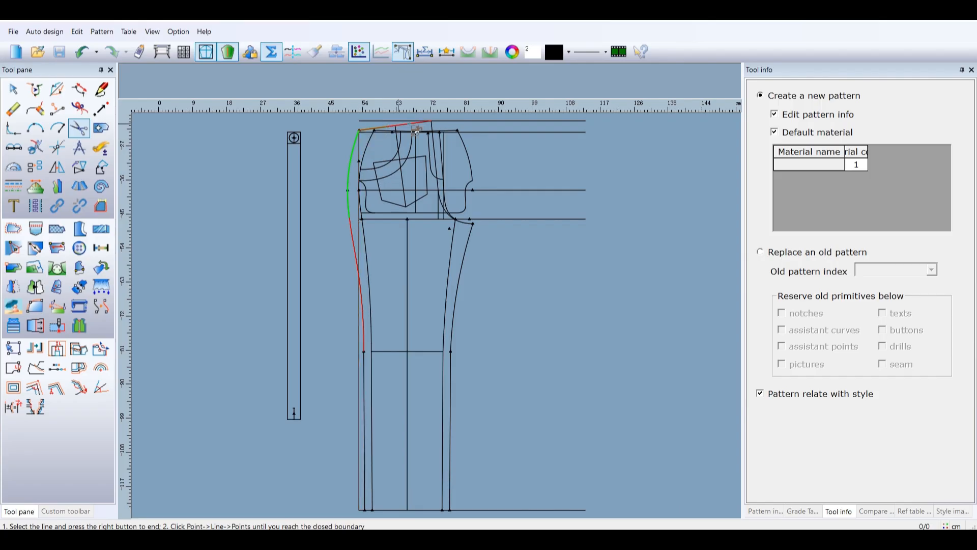
click(435, 132)
click(441, 196)
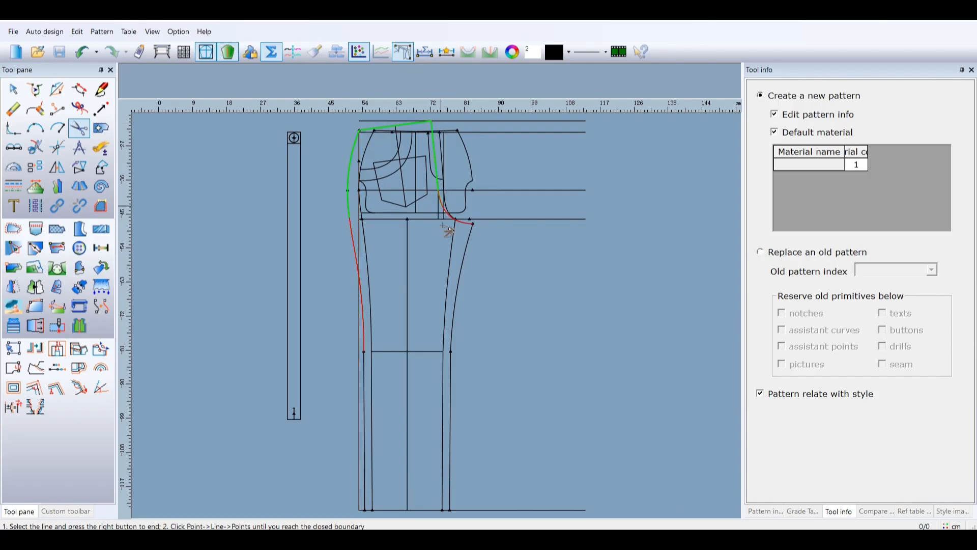
click(463, 268)
click(452, 392)
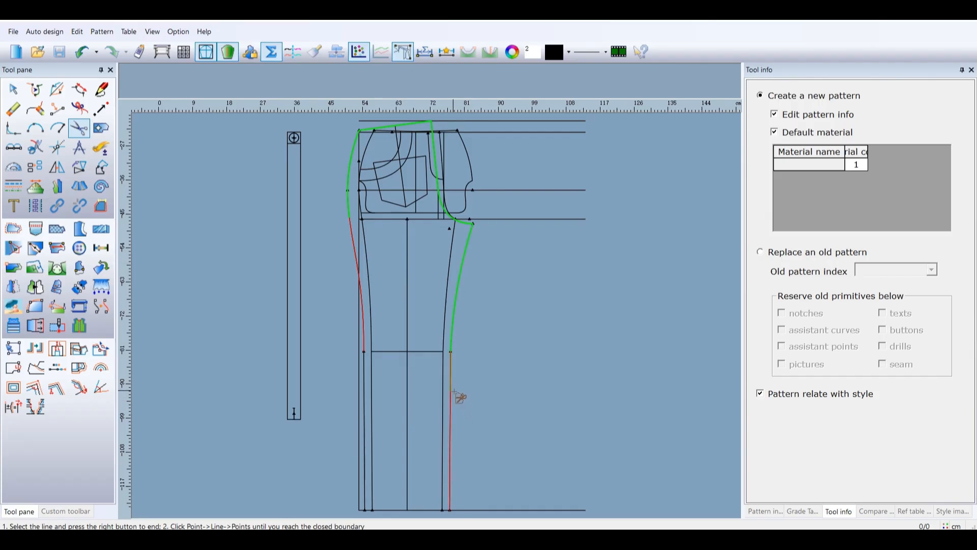
click(426, 510)
click(366, 474)
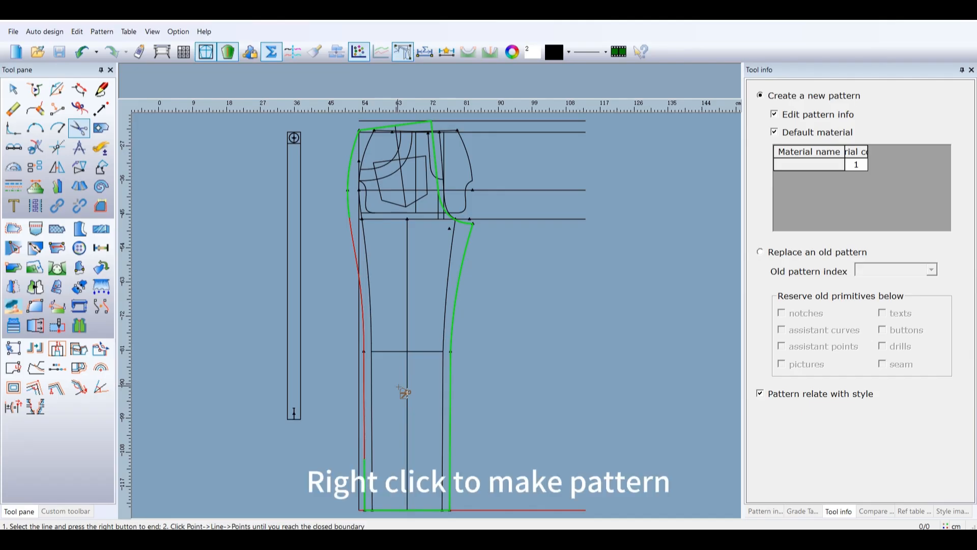
right_click(405, 392)
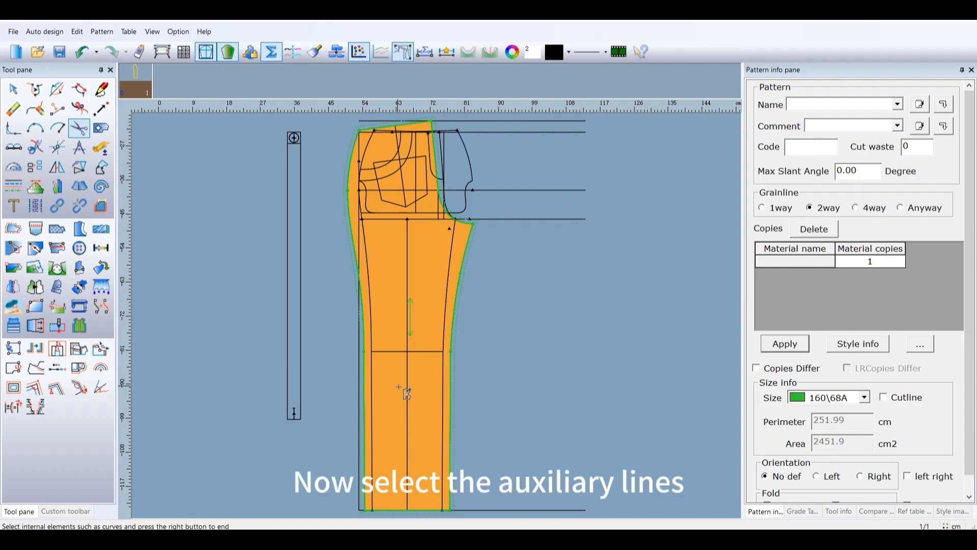
Add the back pocket outline to the back panel pattern as internal lines
click(395, 206)
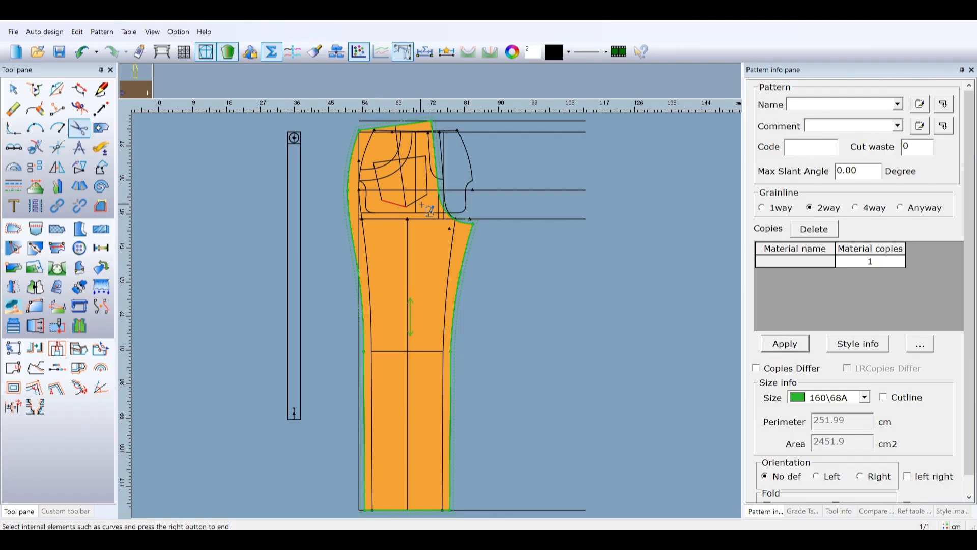
click(426, 188)
click(388, 164)
click(380, 187)
click(384, 182)
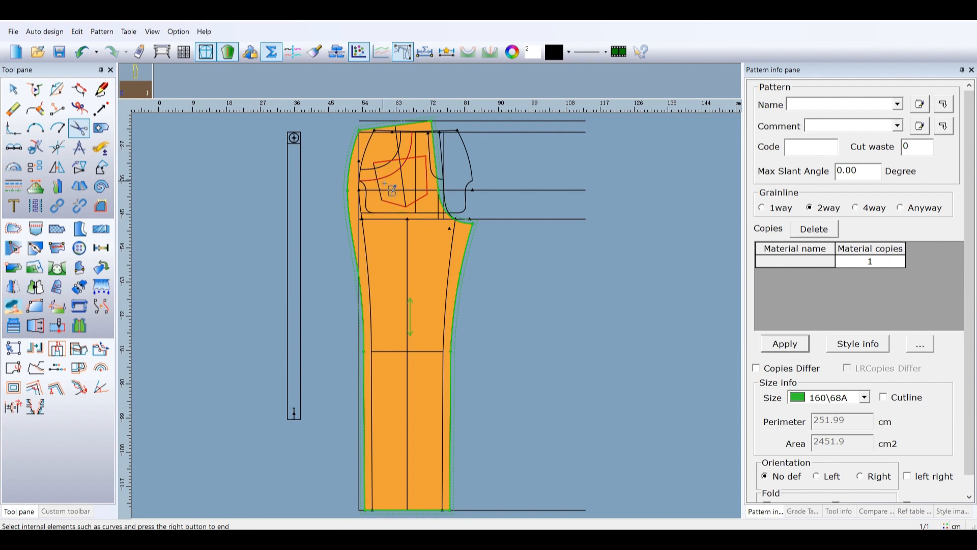
right_click(425, 250)
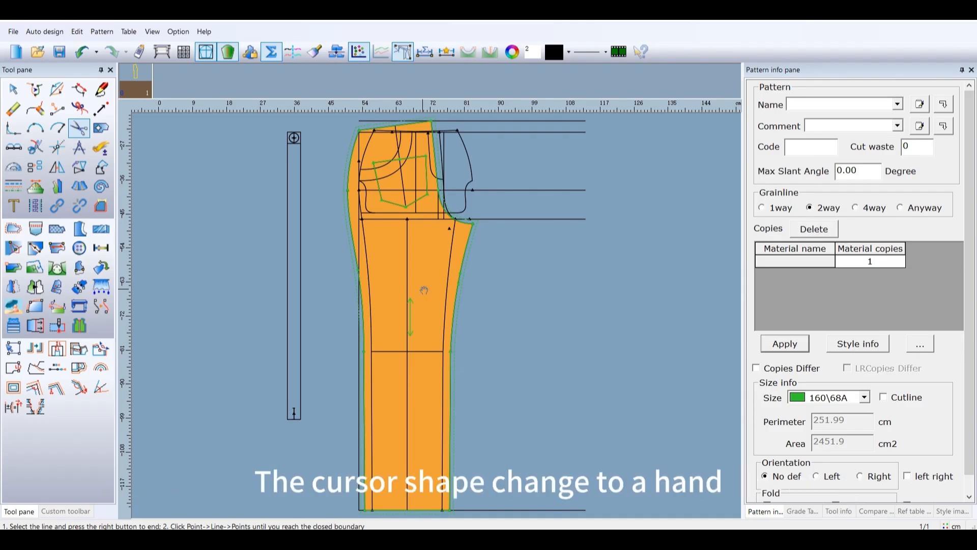
Move the back panel pattern away from the draft into the empty space beyond the waistband strip
drag(424, 290, 184, 285)
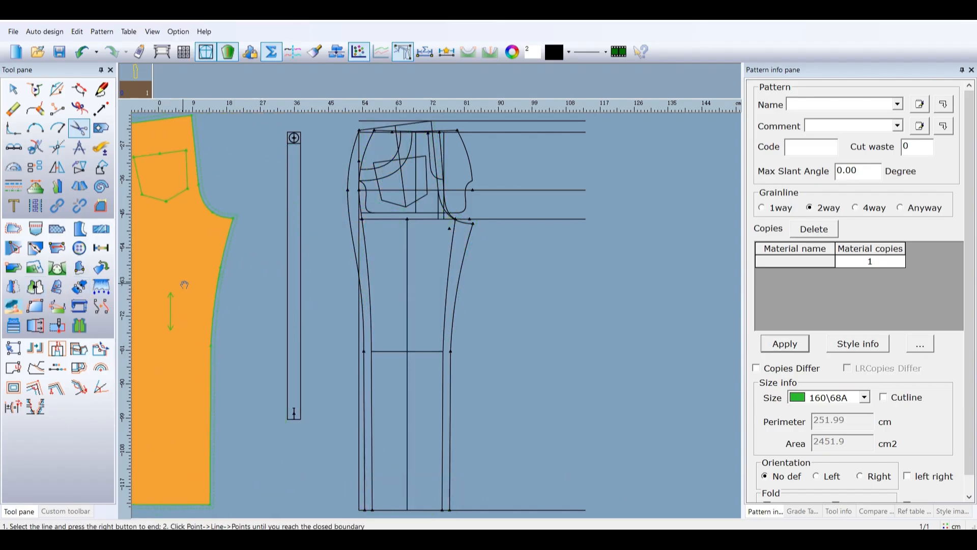
scroll(184, 285, down, 2)
drag(430, 306, 244, 286)
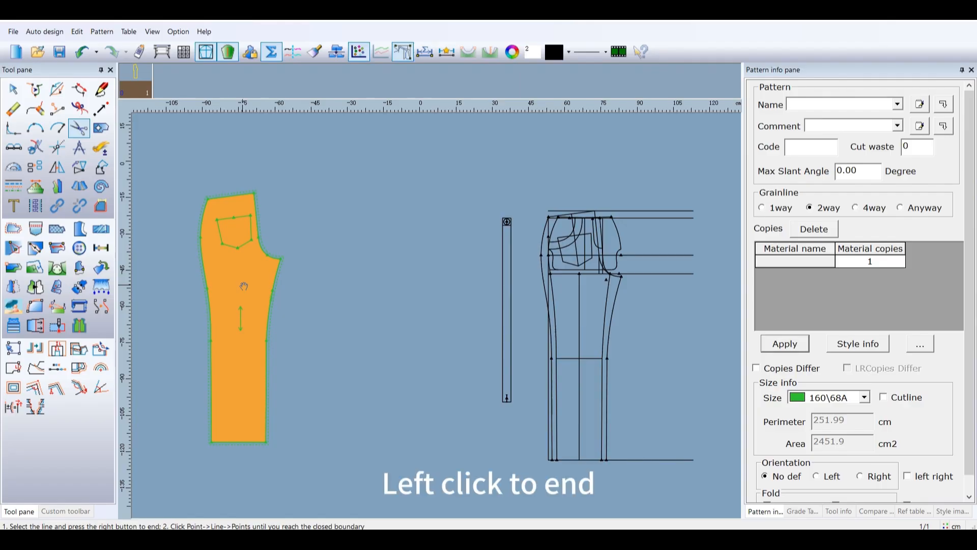
click(355, 320)
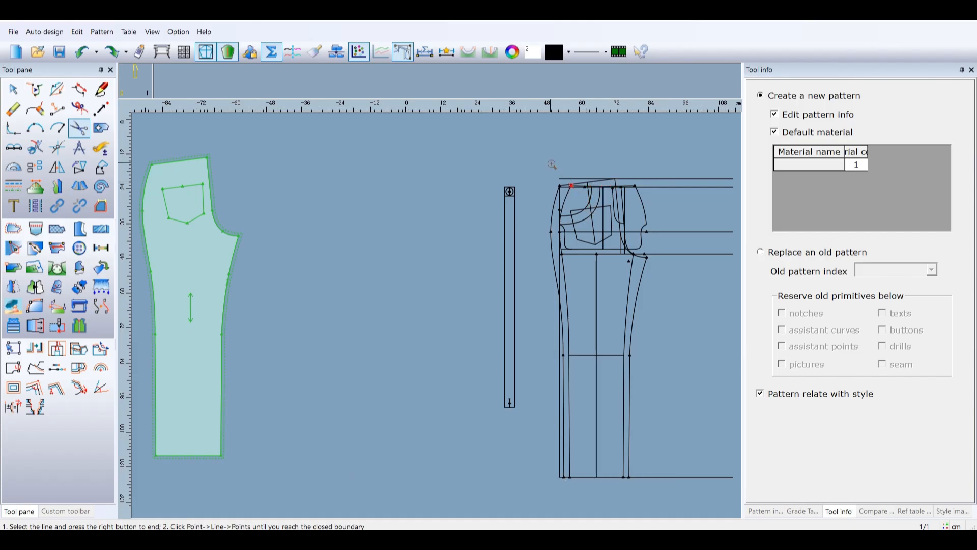
Begin the front panel outline with the smaller front pocket curve, the front waistline and the centre front line
drag(549, 162, 666, 505)
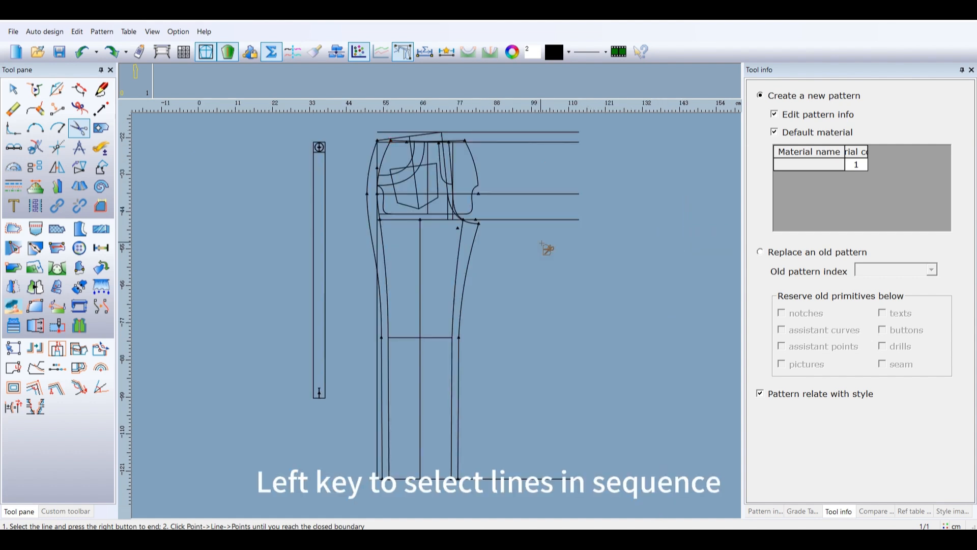
click(398, 169)
click(425, 142)
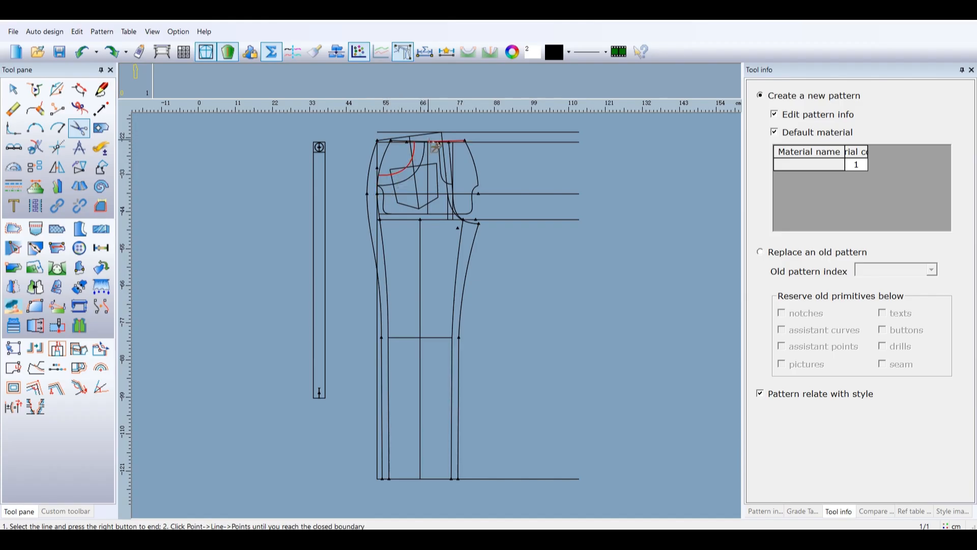
scroll(428, 140, up, 4)
click(416, 318)
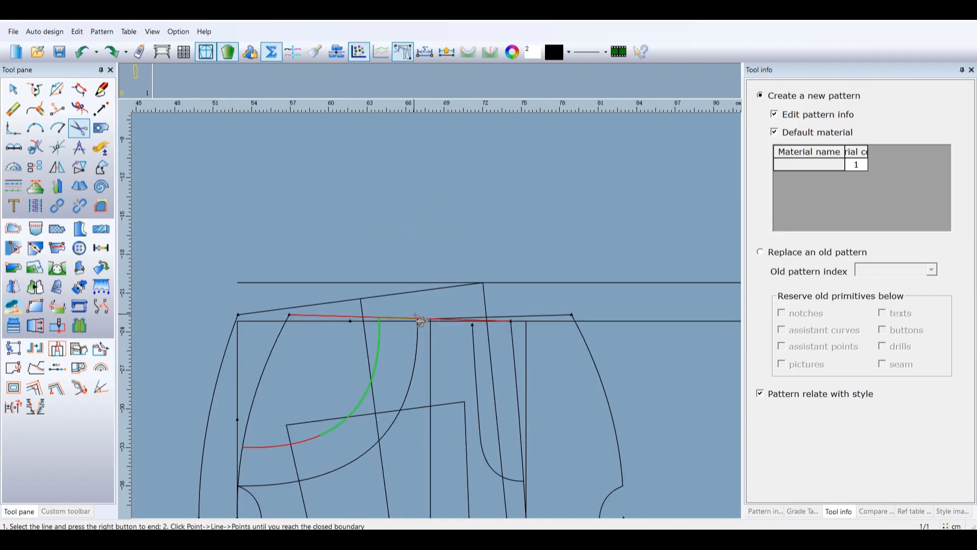
click(514, 349)
Complete the front panel outline with the inseam, hem and side seam lines and create the pattern from it
scroll(493, 465, down, 3)
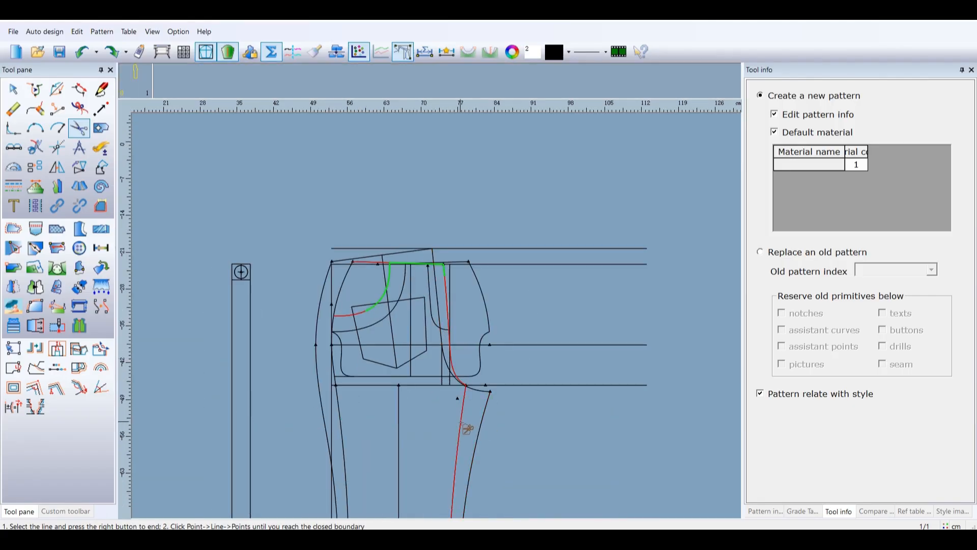
click(462, 421)
scroll(447, 442, down, 4)
scroll(425, 374, up, 4)
click(454, 421)
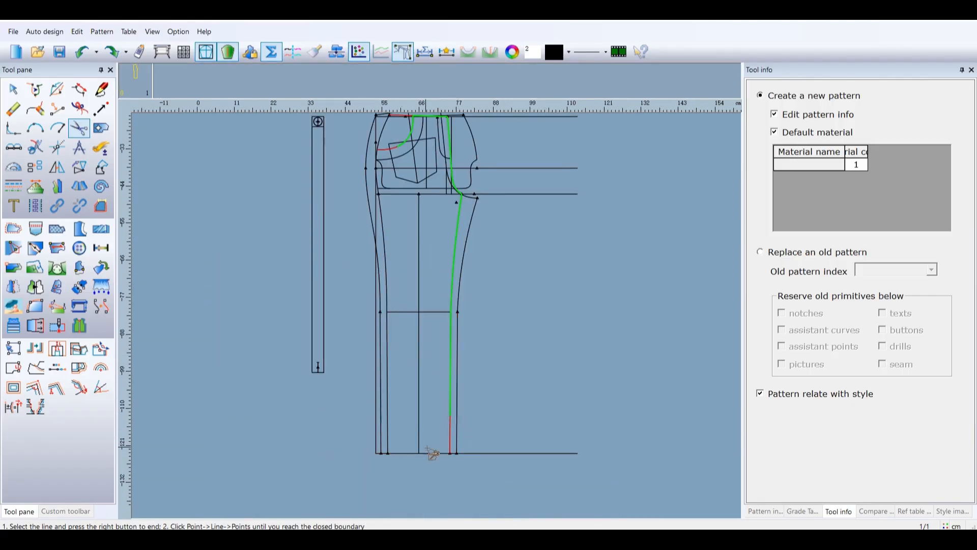
click(429, 452)
click(388, 379)
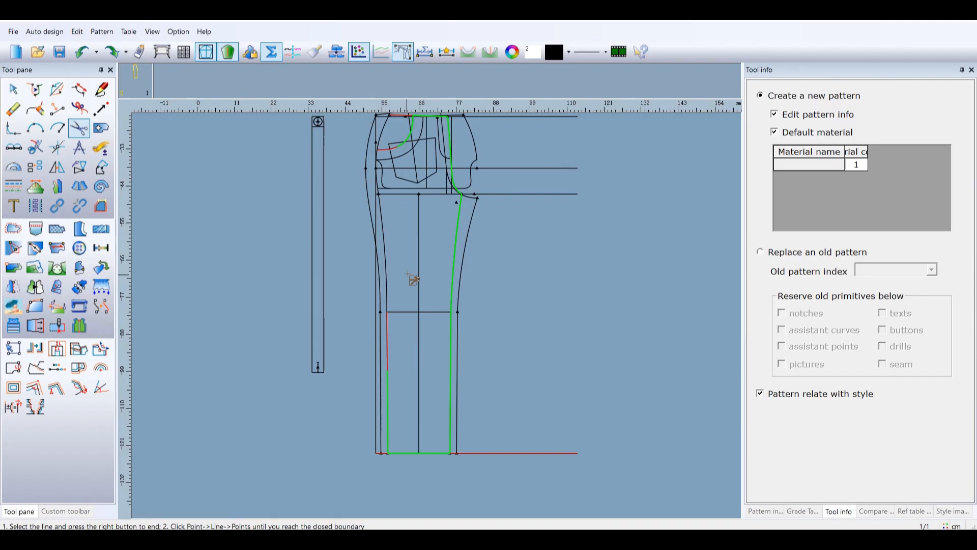
click(389, 250)
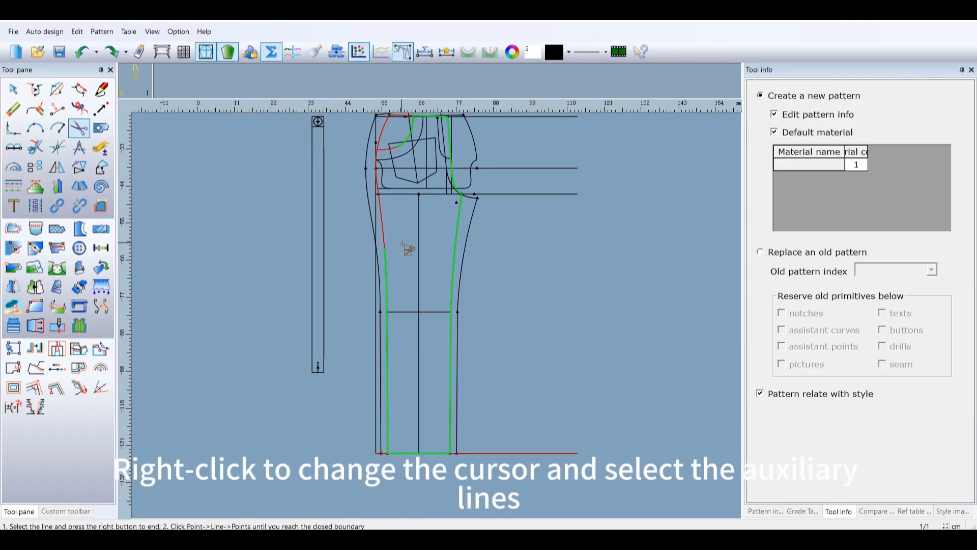
right_click(409, 248)
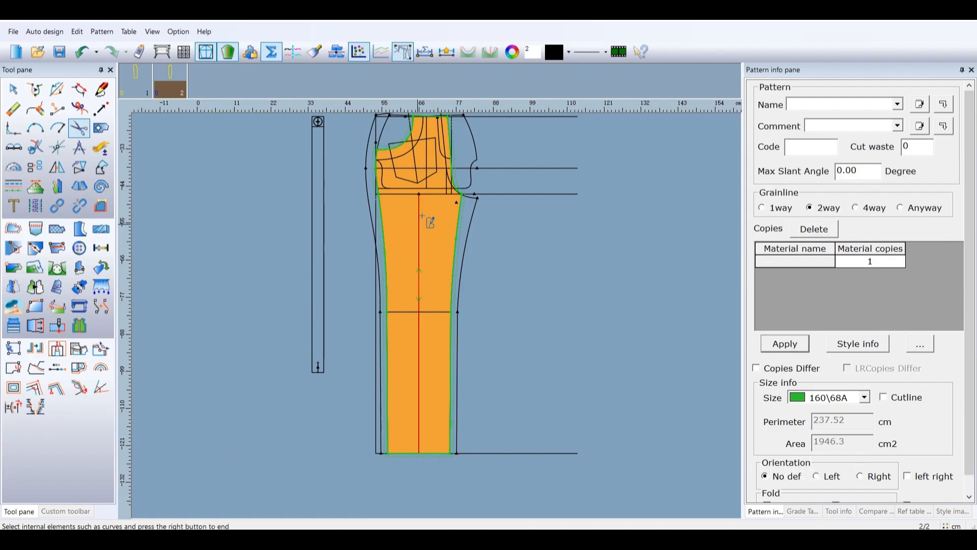
Add the fly curve to the front panel as an internal line and place the piece beside the back panel
scroll(437, 165, up, 3)
click(433, 249)
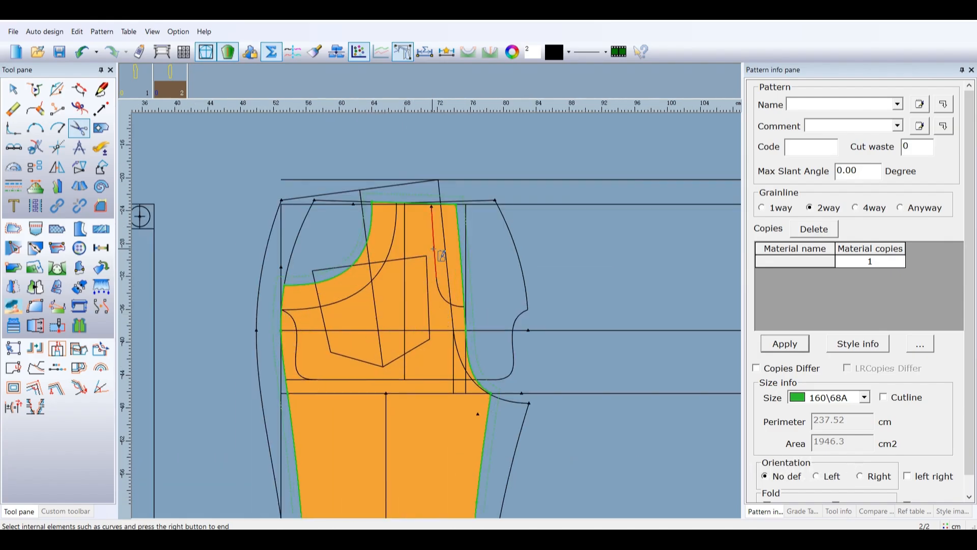
right_click(448, 299)
scroll(445, 311, down, 5)
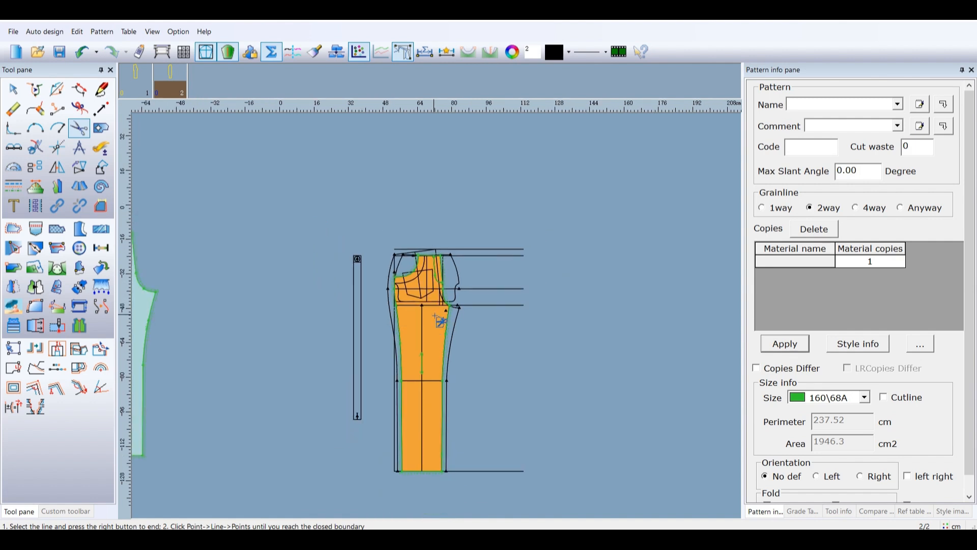
drag(438, 320, 223, 308)
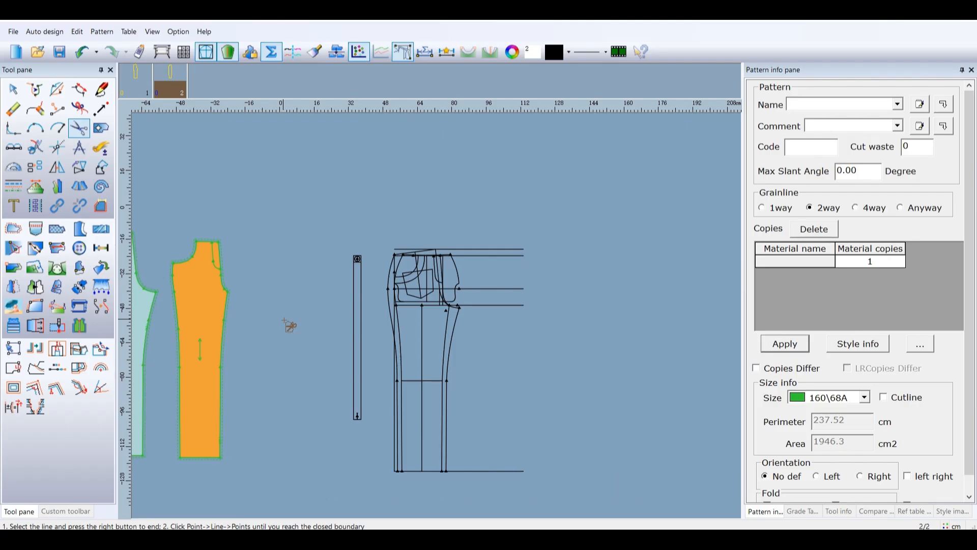
Cut the front pocket facing from the side seam, waistline and larger pocket curve, and place it above the front panel
scroll(445, 297, up, 4)
click(447, 316)
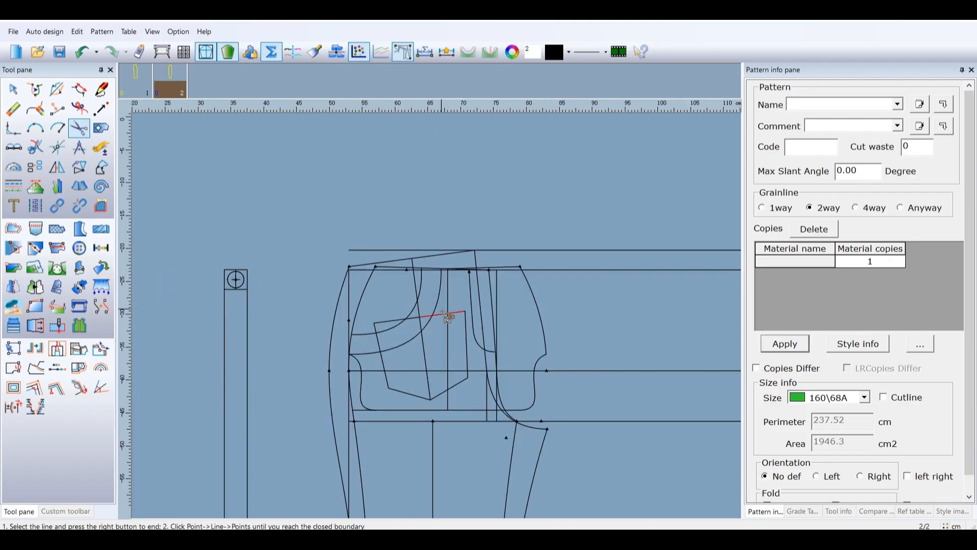
scroll(443, 312, up, 2)
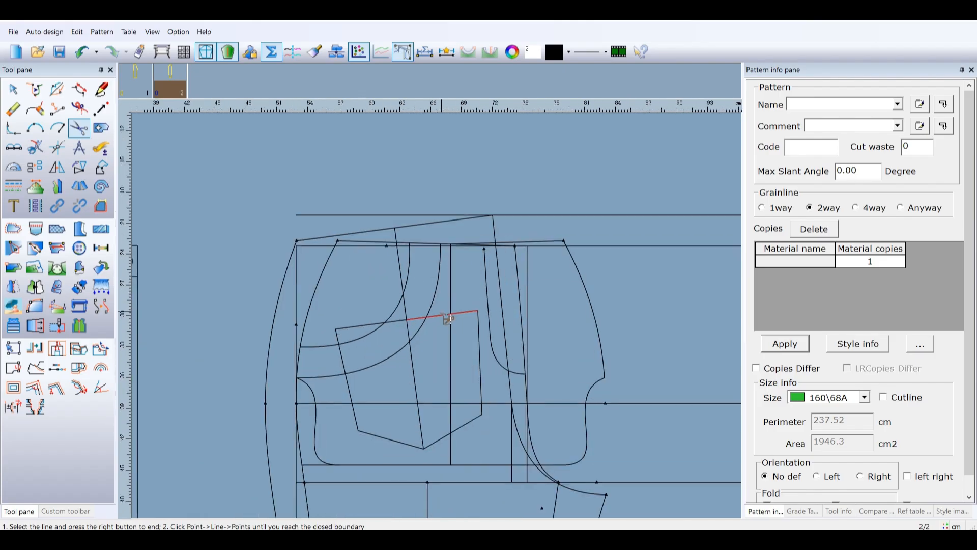
click(328, 262)
click(433, 303)
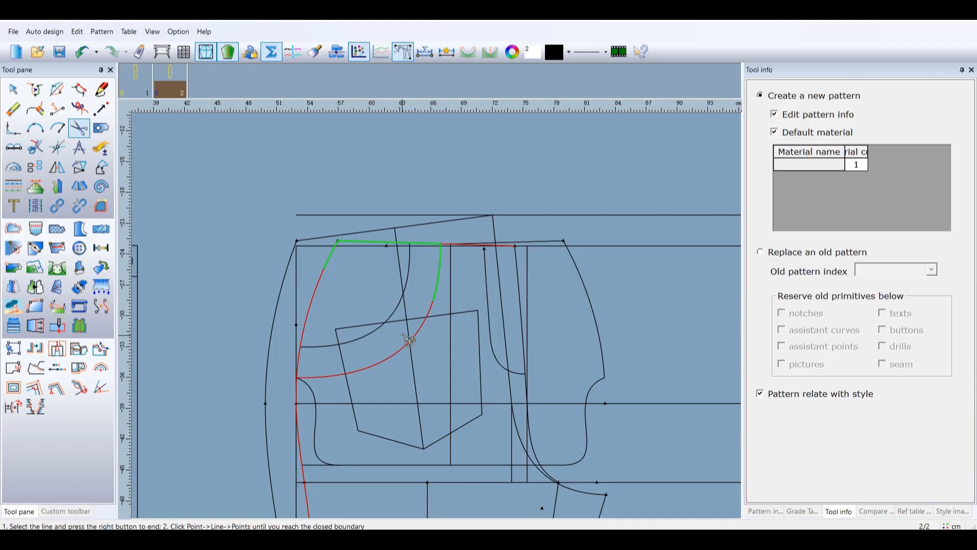
right_click(401, 335)
scroll(402, 337, down, 4)
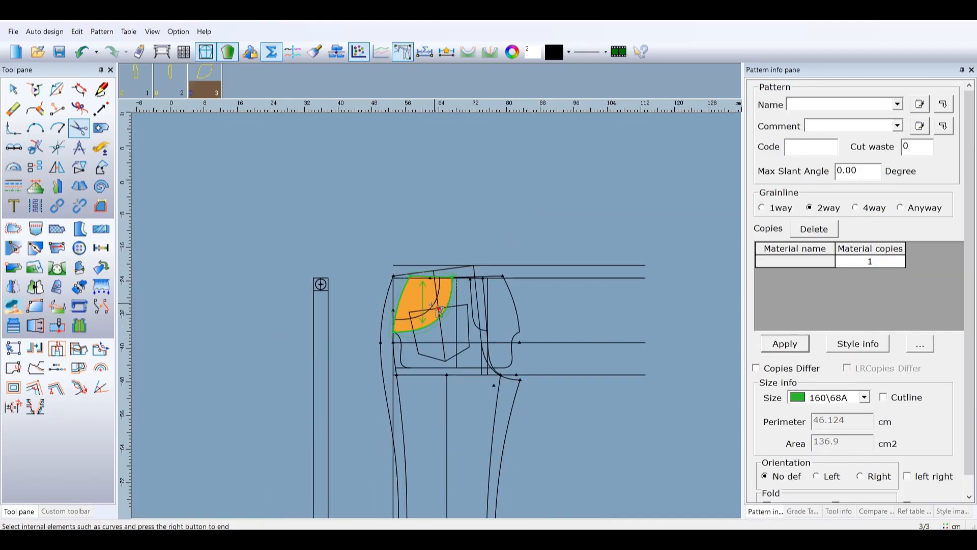
right_click(419, 331)
scroll(418, 331, down, 5)
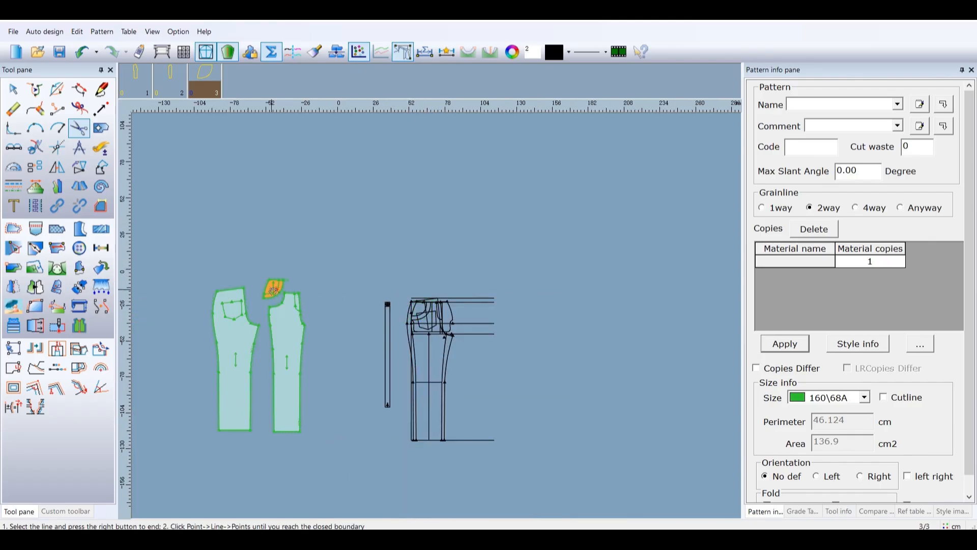
Extend the upper end of the fly curve on the draft up to the front waistline
scroll(400, 306, down, 4)
scroll(422, 301, up, 10)
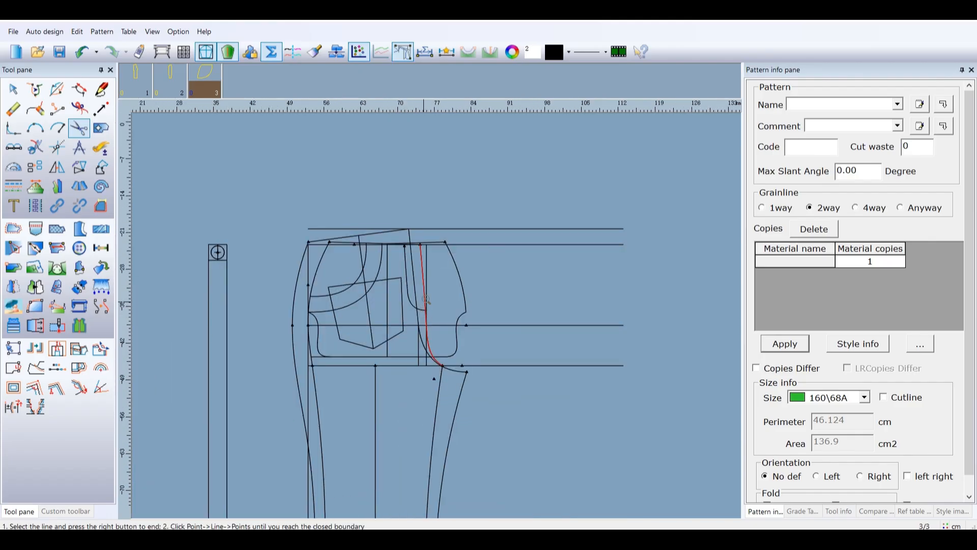
scroll(420, 254, up, 6)
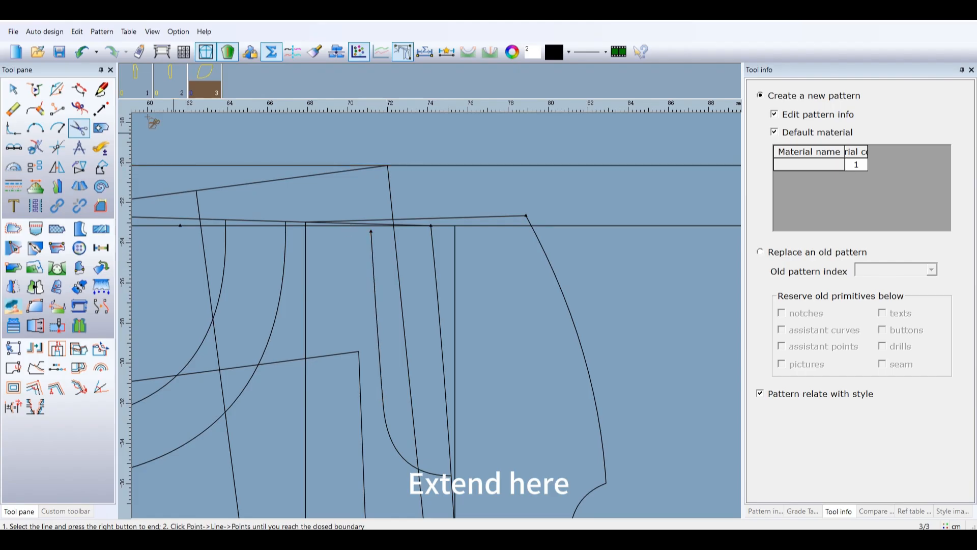
click(102, 90)
drag(331, 292, 386, 285)
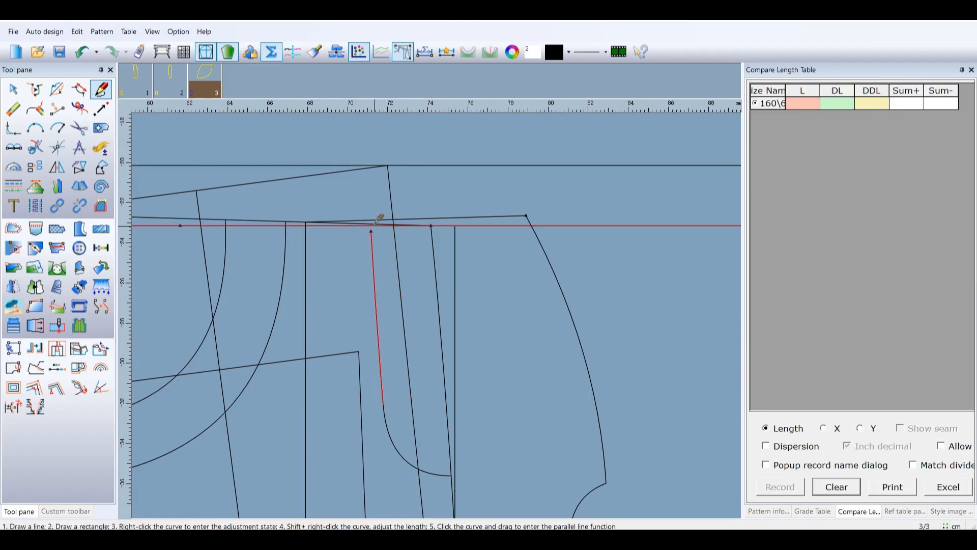
click(361, 223)
right_click(398, 266)
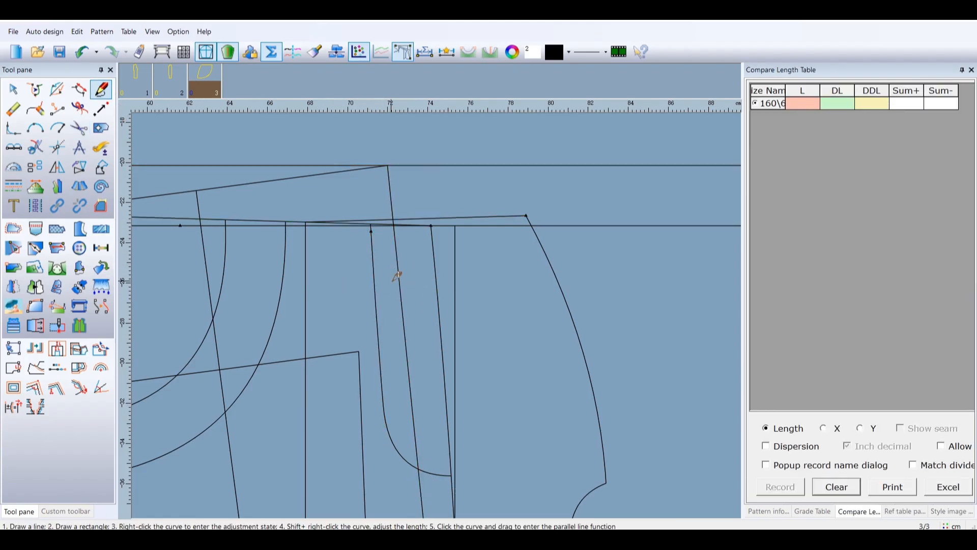
Cut the fly piece from the fly curve, front waistline and centre front line, and place it beside the front panel
click(79, 125)
click(378, 294)
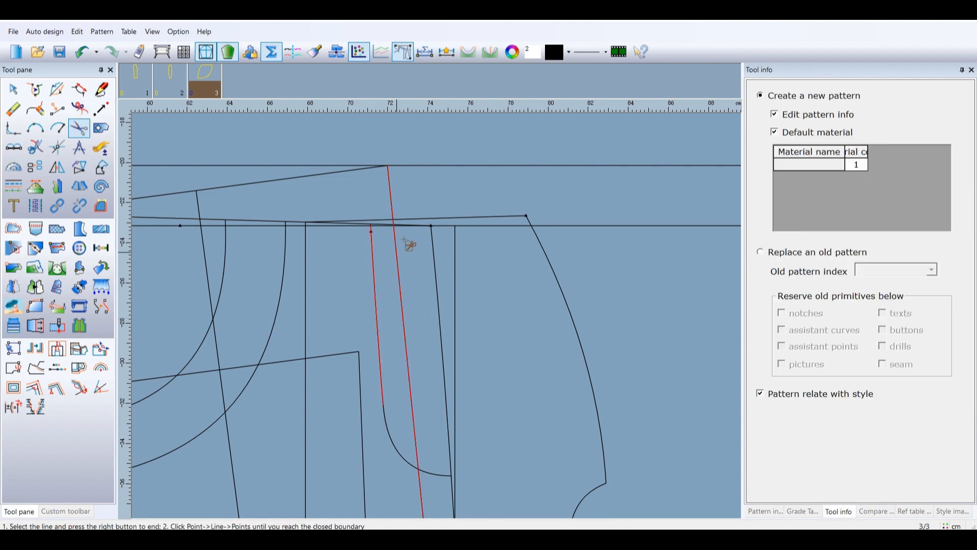
click(378, 223)
click(433, 245)
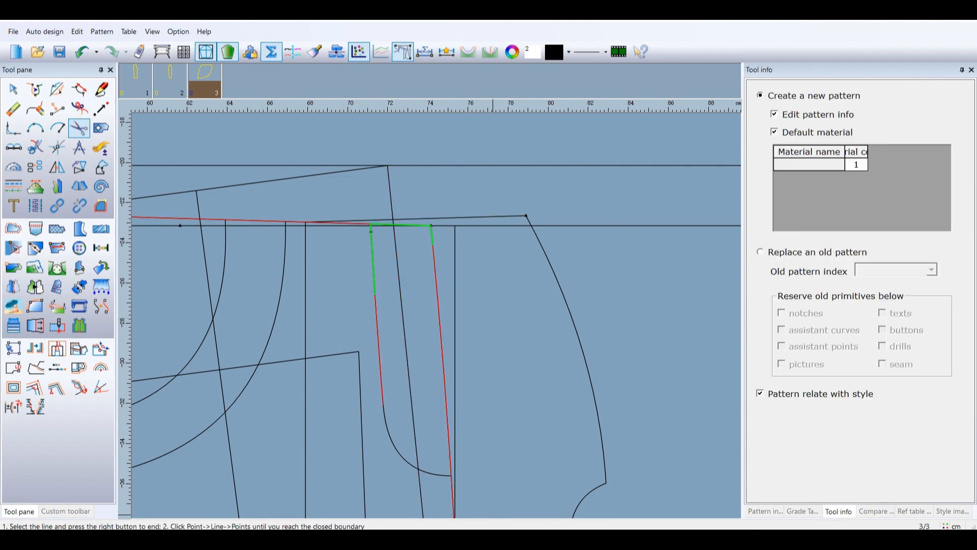
click(443, 387)
right_click(438, 382)
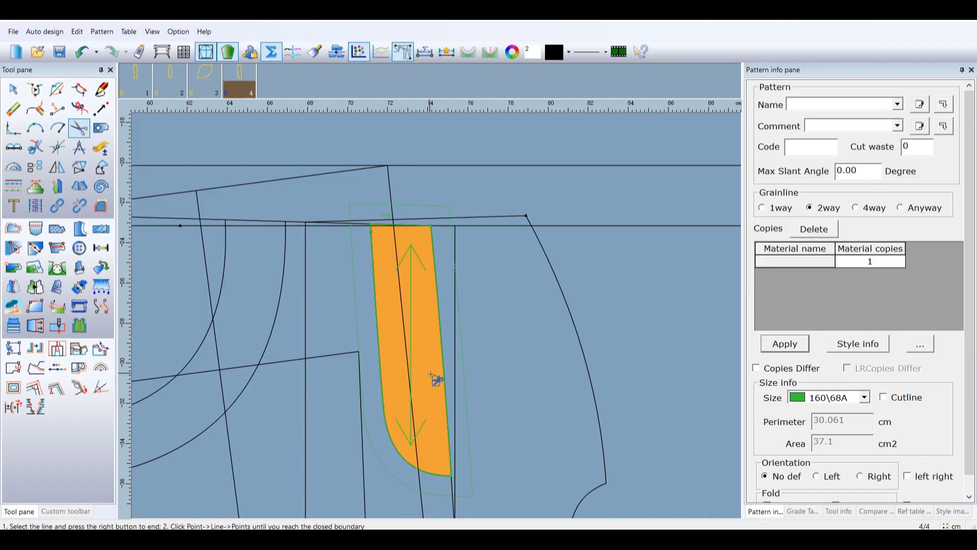
scroll(430, 375, down, 6)
key(space)
click(286, 344)
scroll(286, 344, down, 3)
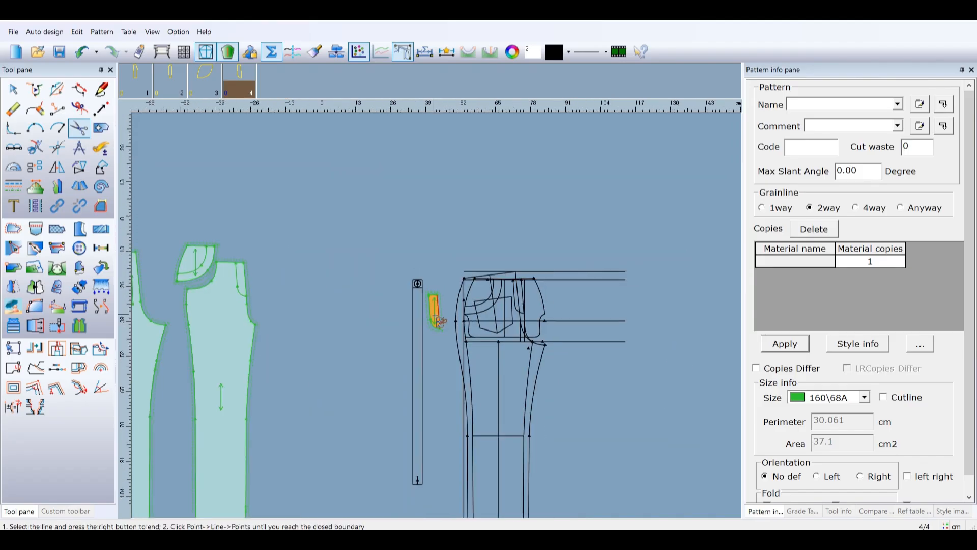
click(263, 289)
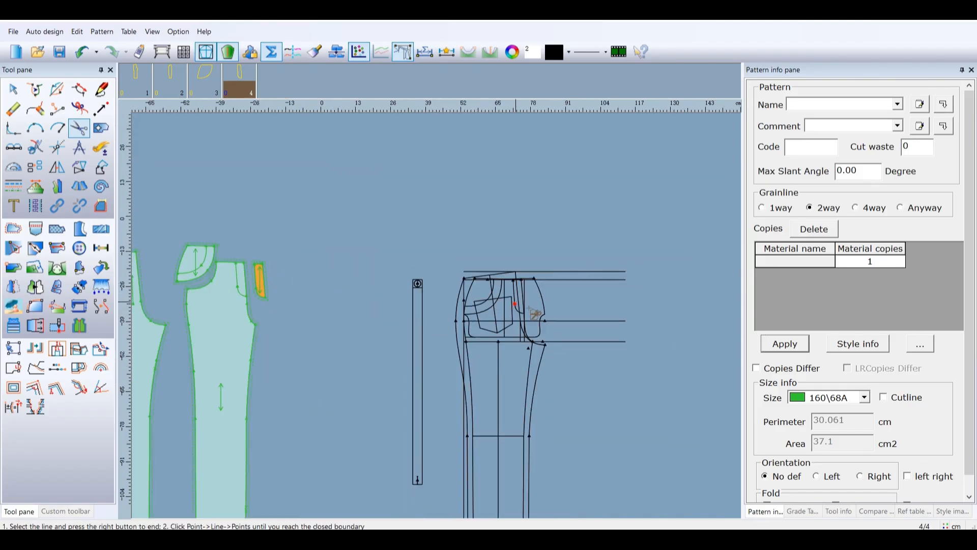
Cut the back pocket piece from its five outline lines on the draft and place it between the fly piece and the draft
scroll(436, 305, down, 2)
scroll(443, 321, up, 6)
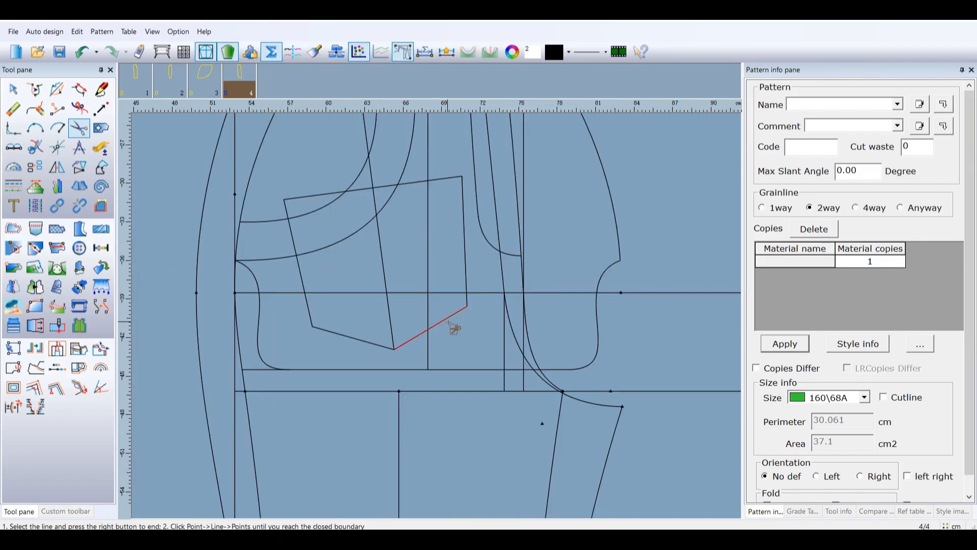
click(448, 321)
click(468, 258)
click(448, 181)
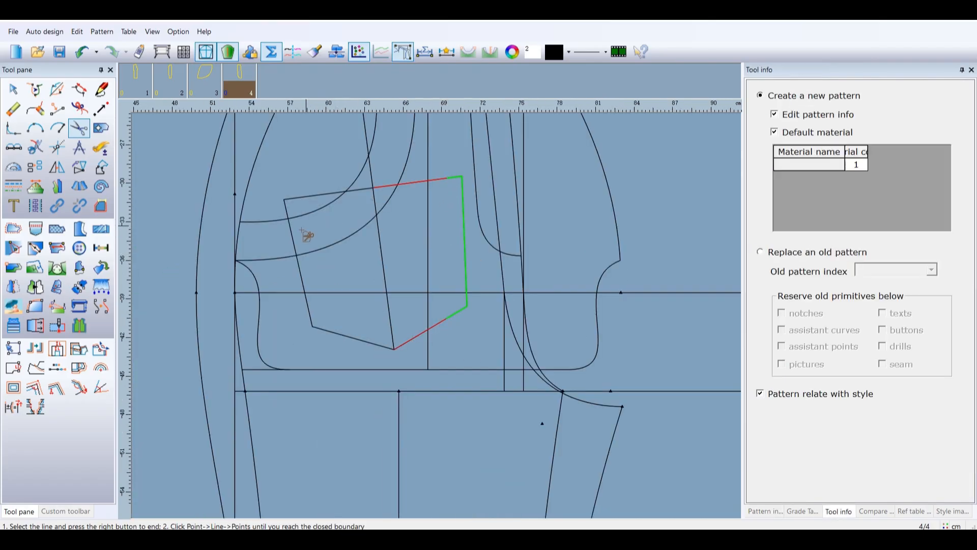
click(292, 236)
click(319, 195)
click(350, 337)
right_click(358, 303)
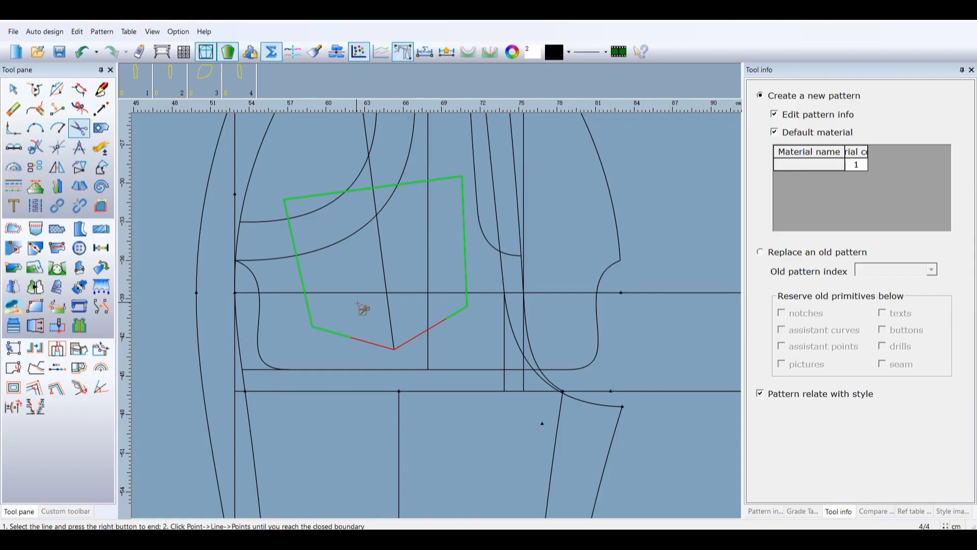
right_click(357, 276)
scroll(447, 320, down, 5)
key(space)
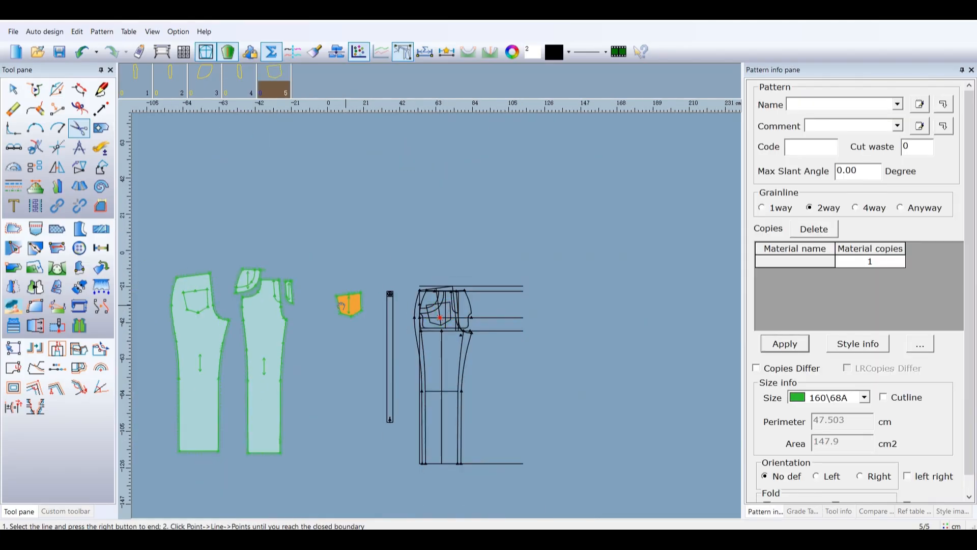
click(312, 317)
Cut the pocket bag from its side curves, the side seam, smaller pocket curve, waistline, bag top line and bottom line
scroll(437, 317, up, 4)
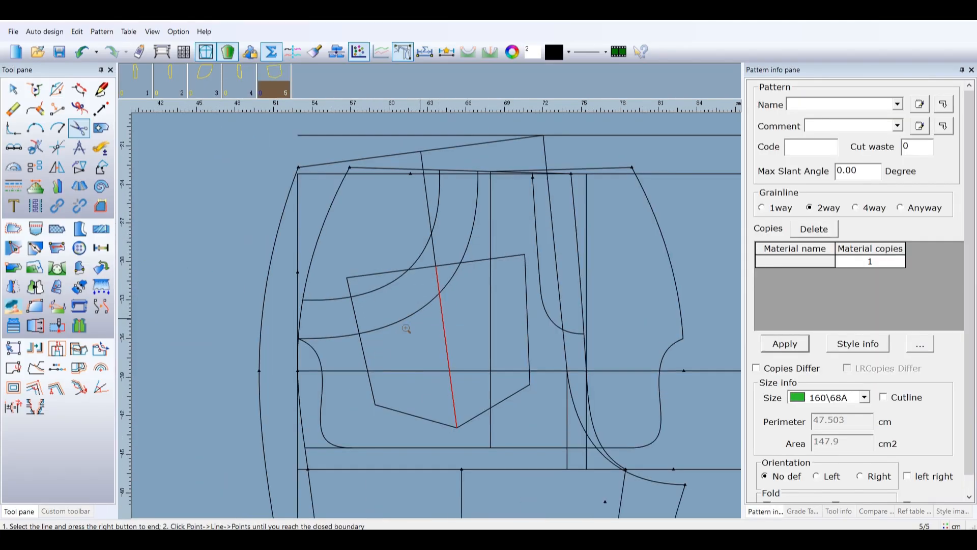
click(323, 412)
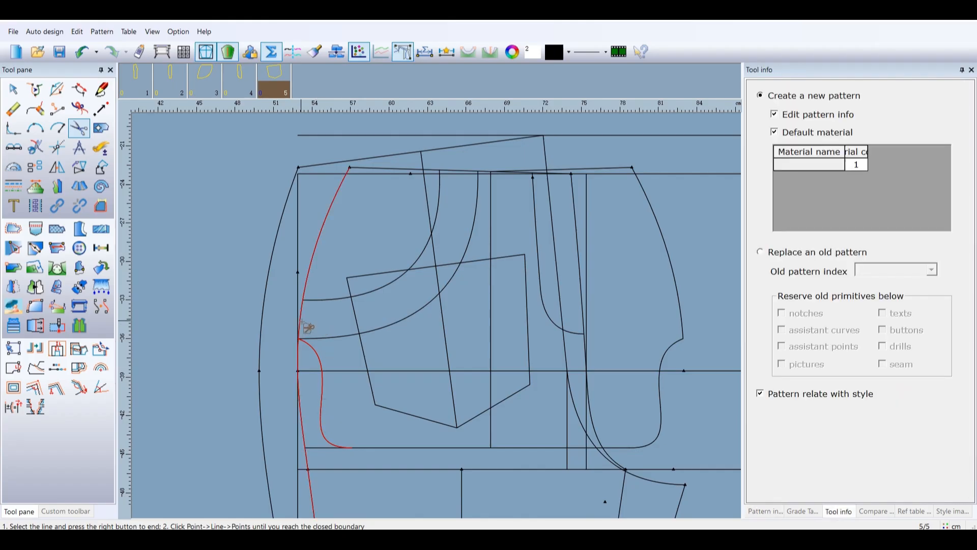
click(302, 321)
click(409, 271)
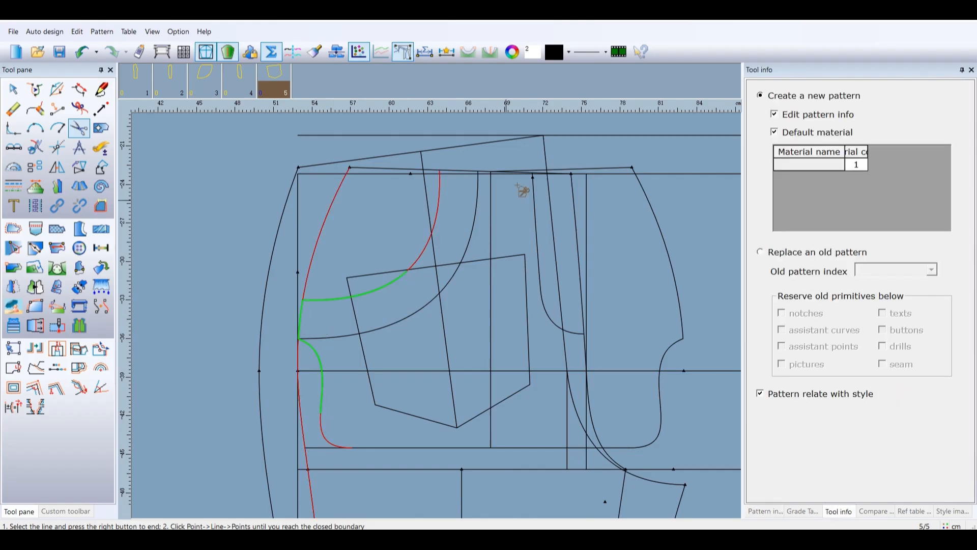
click(463, 170)
click(585, 168)
click(651, 206)
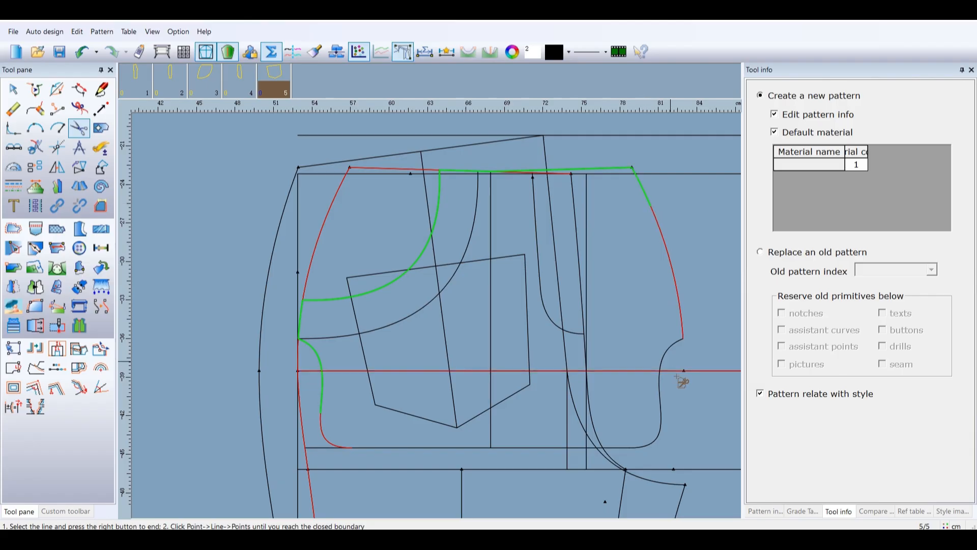
click(665, 377)
click(631, 449)
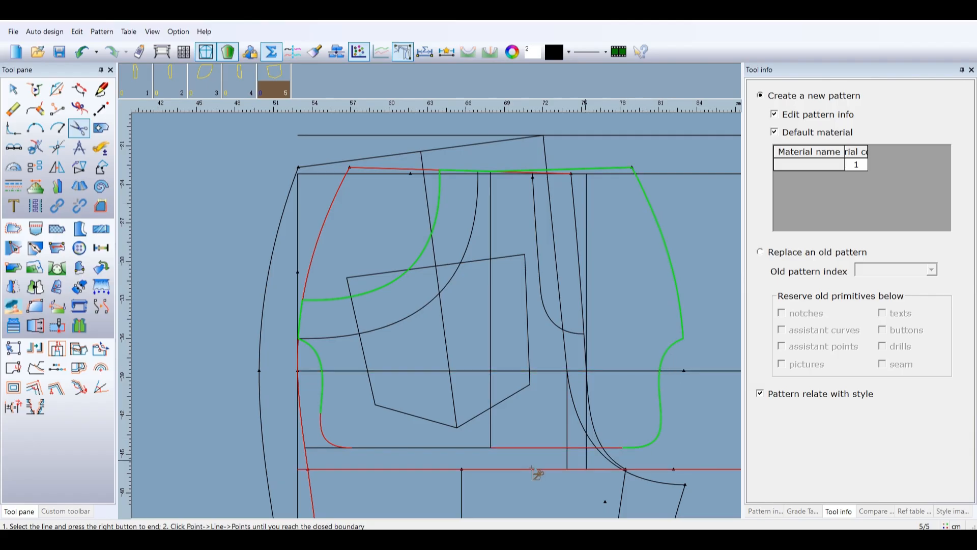
click(444, 448)
right_click(540, 408)
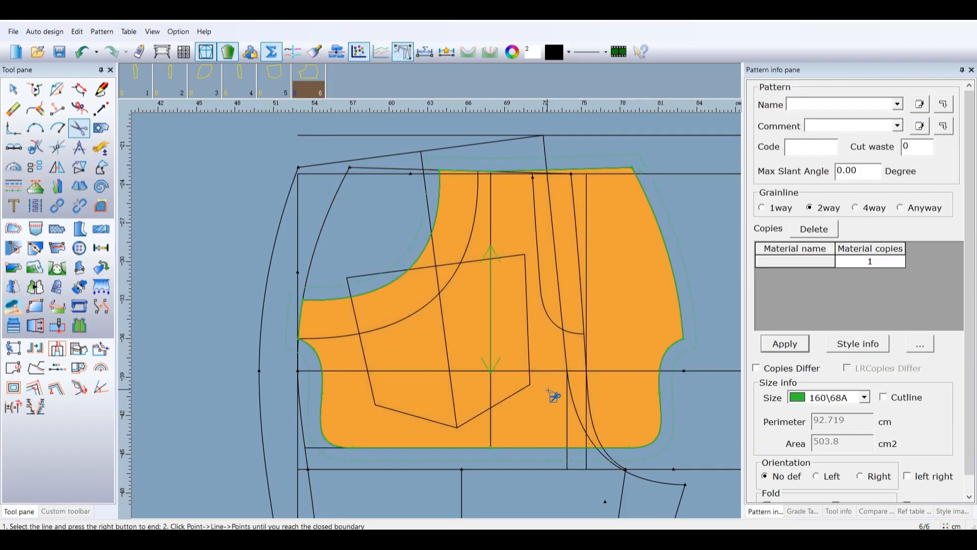
Place the pocket bag piece below the back pocket, beside the front panel
scroll(554, 396, down, 3)
scroll(440, 319, down, 2)
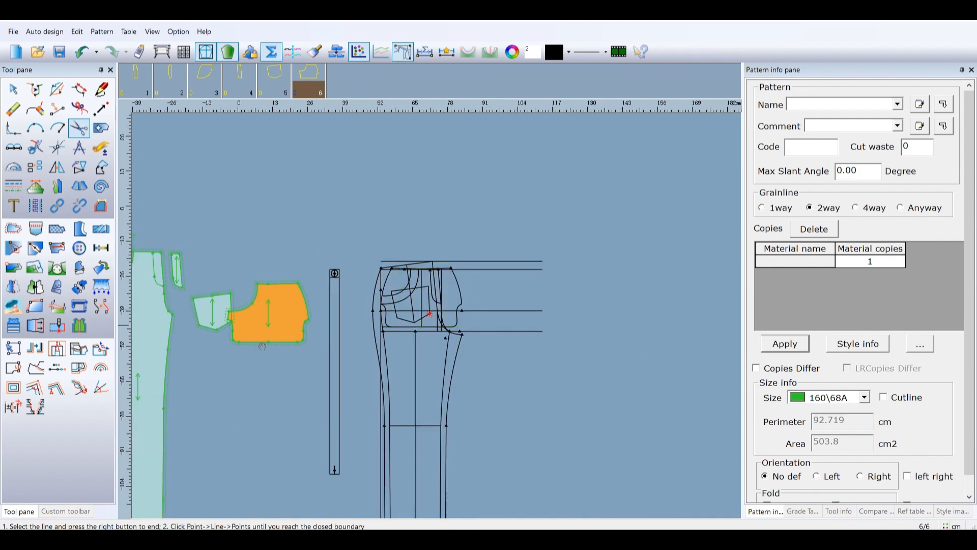
click(221, 397)
right_click(298, 336)
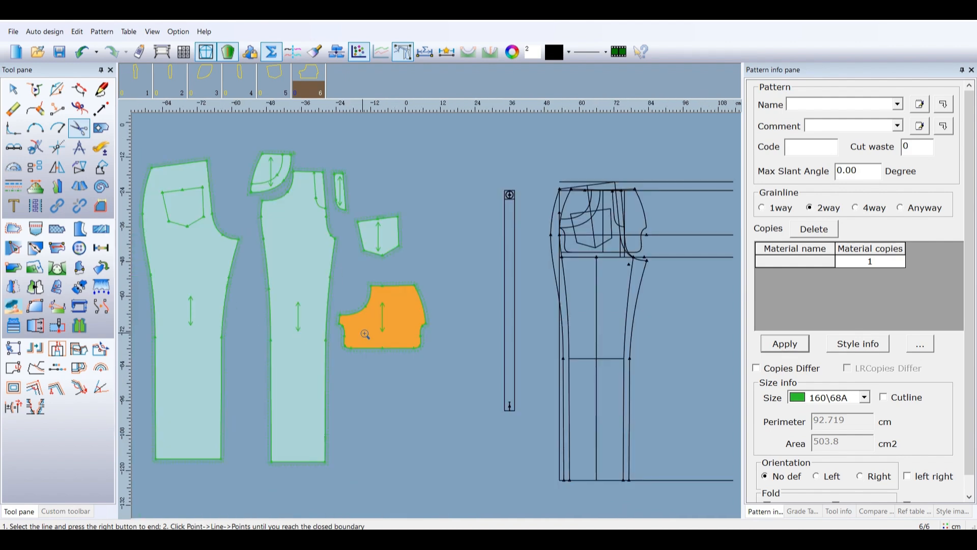
Create the waistband piece from the long narrow rectangle with its button marks and place it beside the pocket bag
drag(466, 154, 508, 390)
right_click(534, 432)
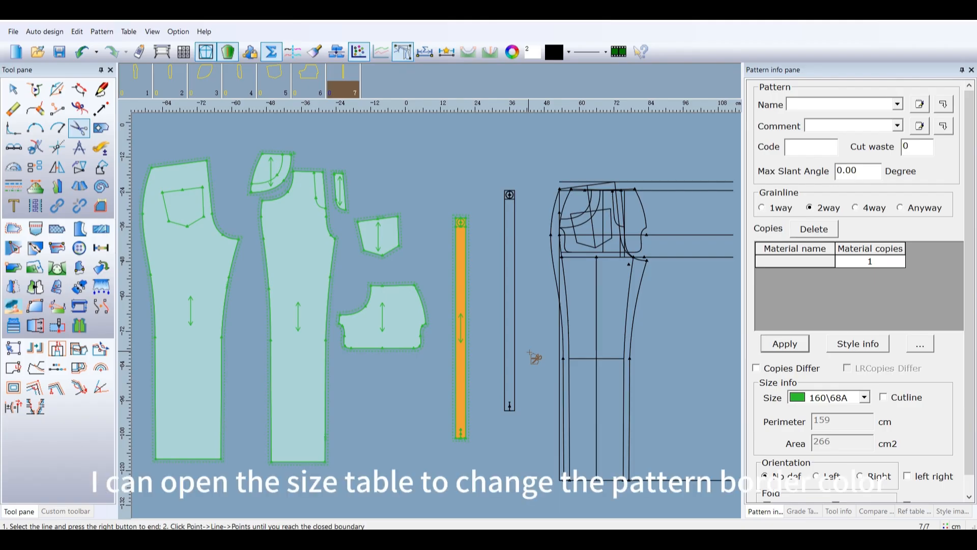
Change the pattern border color of size 160\68A to black in the size table
click(193, 59)
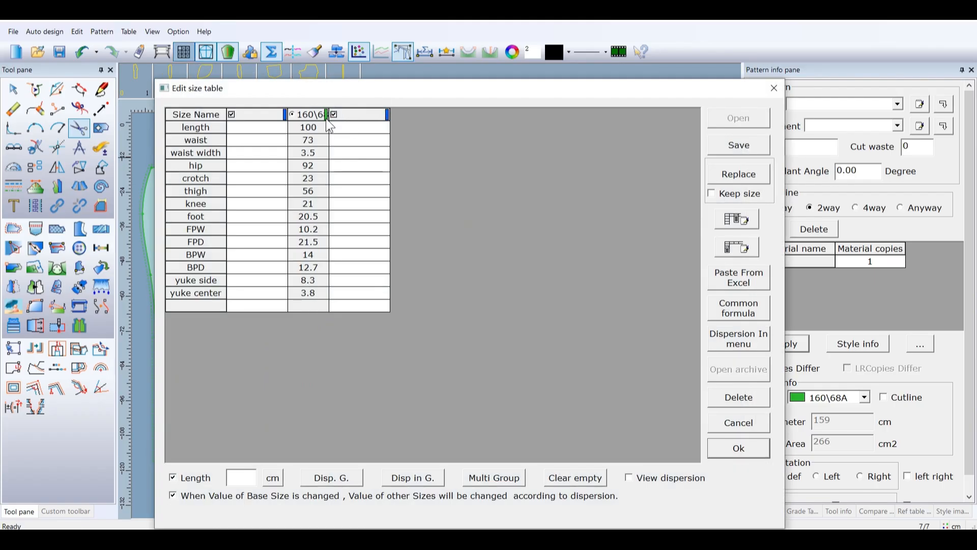
click(327, 116)
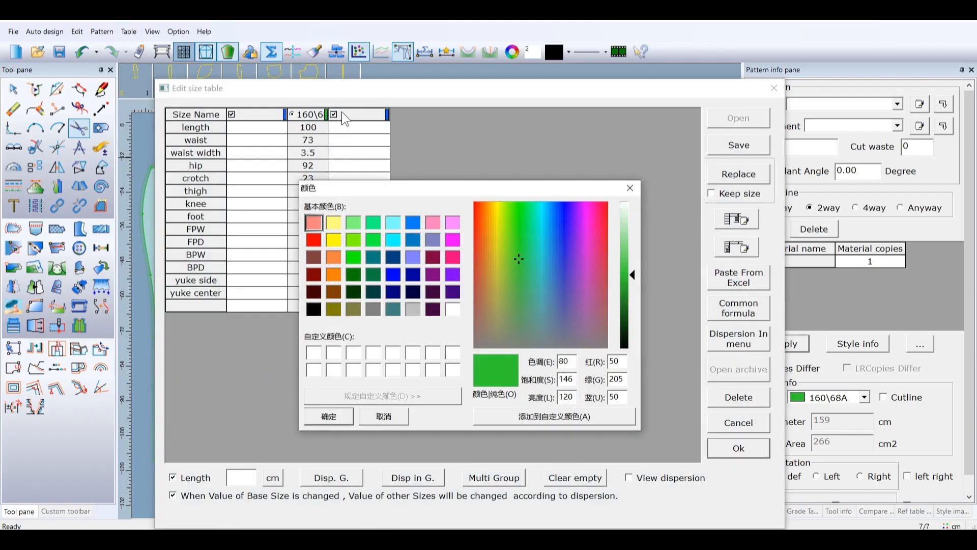
click(314, 309)
click(330, 417)
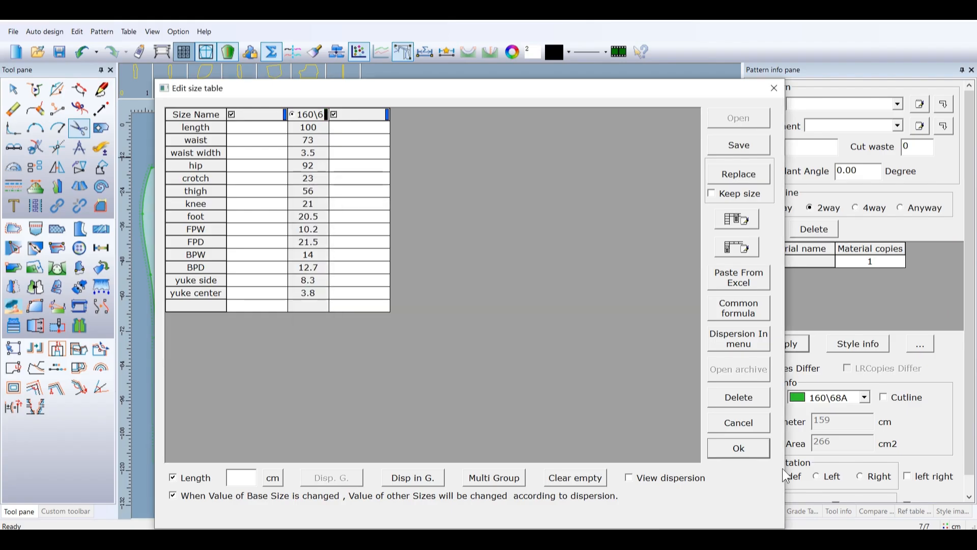
click(739, 448)
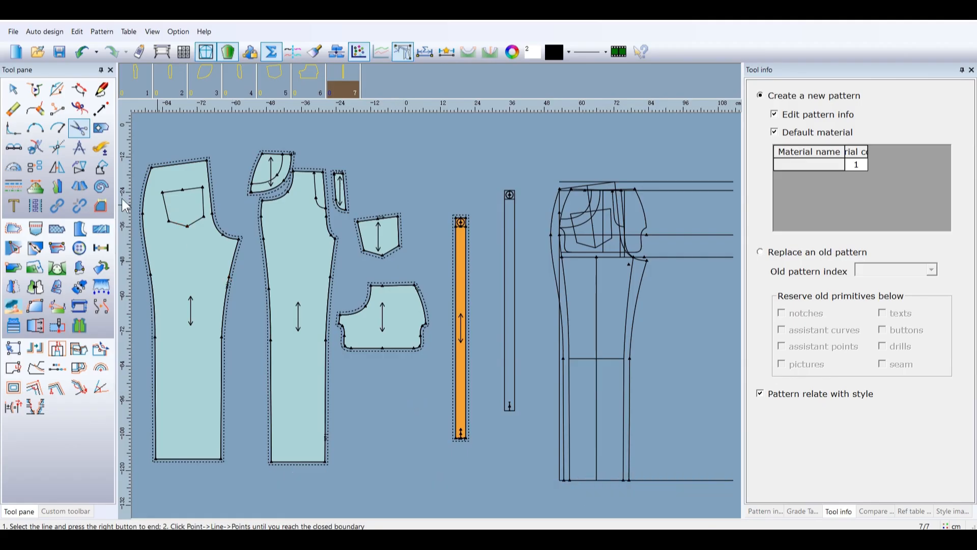
Rotate the front pocket facing's grainline clockwise until it is vertical again
click(57, 249)
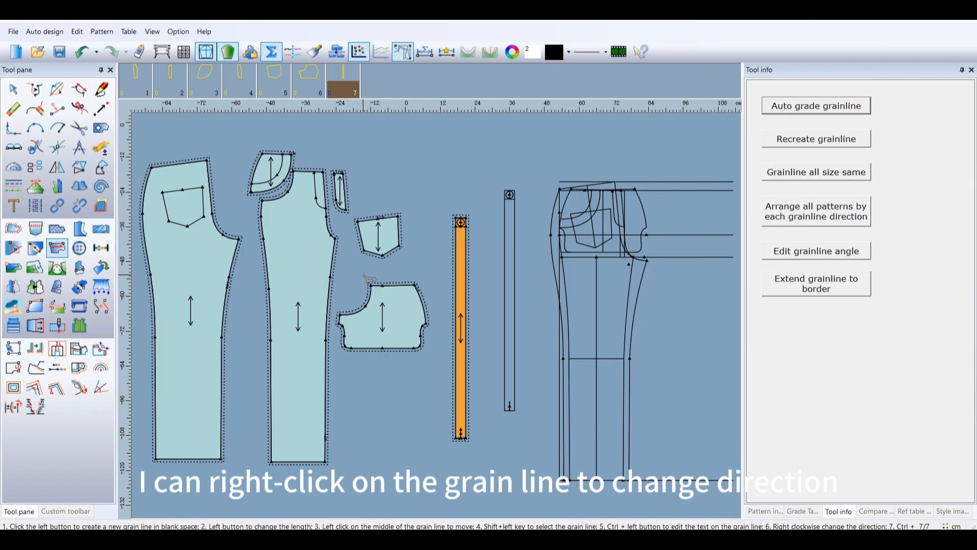
right_click(277, 174)
right_click(276, 174)
right_click(276, 175)
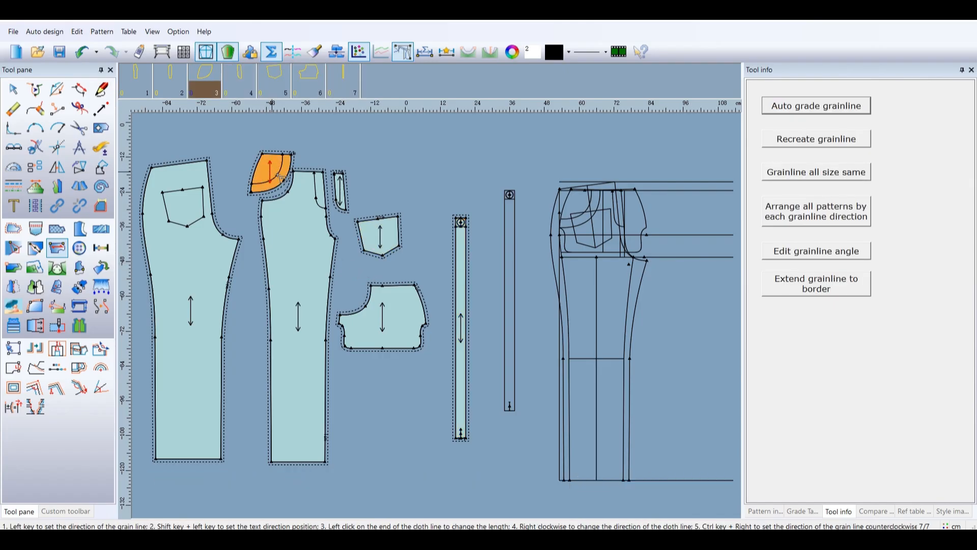
Align the back pocket's grainline with its opening midpoint and bottom tip, and the fly's grainline with its centre front edge
click(378, 219)
click(383, 255)
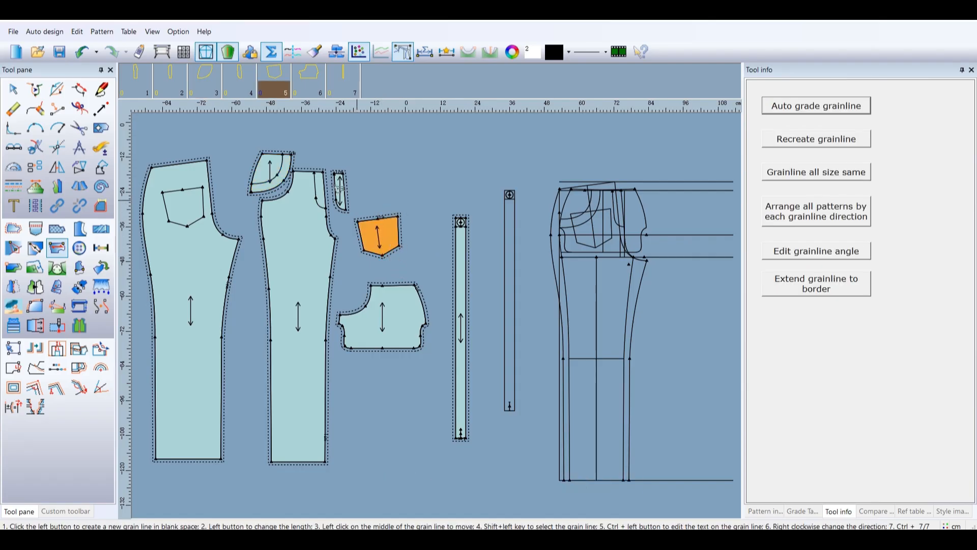
click(343, 174)
click(346, 210)
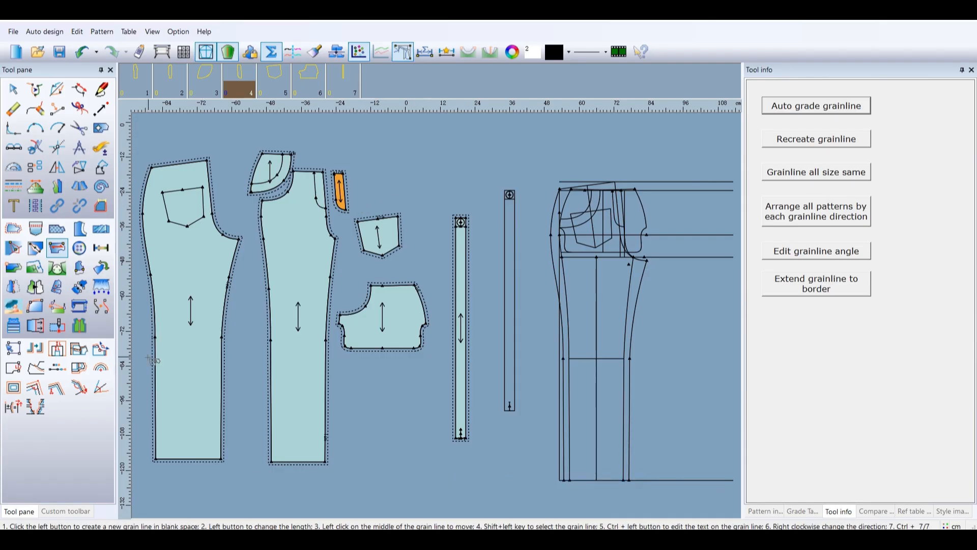
Toggle the display of the seam allowances on the pattern pieces off and on again
click(16, 236)
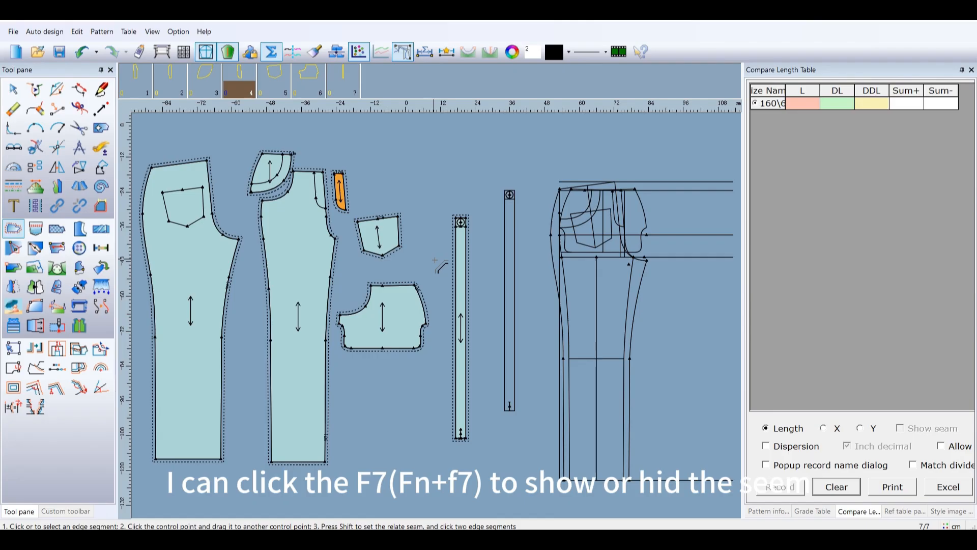
key(F7)
key(F7)
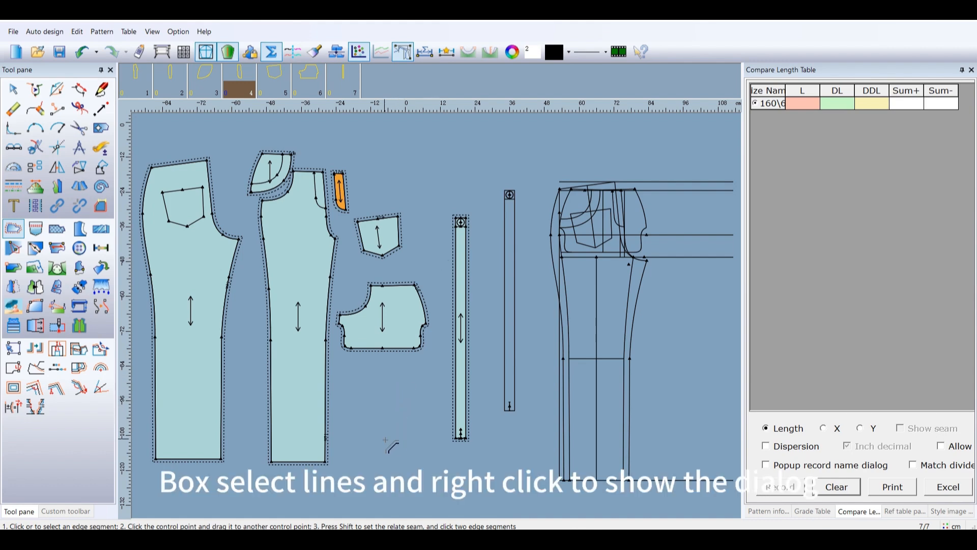
Set a 3 cm seam allowance on the hem edges of the front and back trouser pieces
drag(369, 501, 141, 433)
right_click(248, 423)
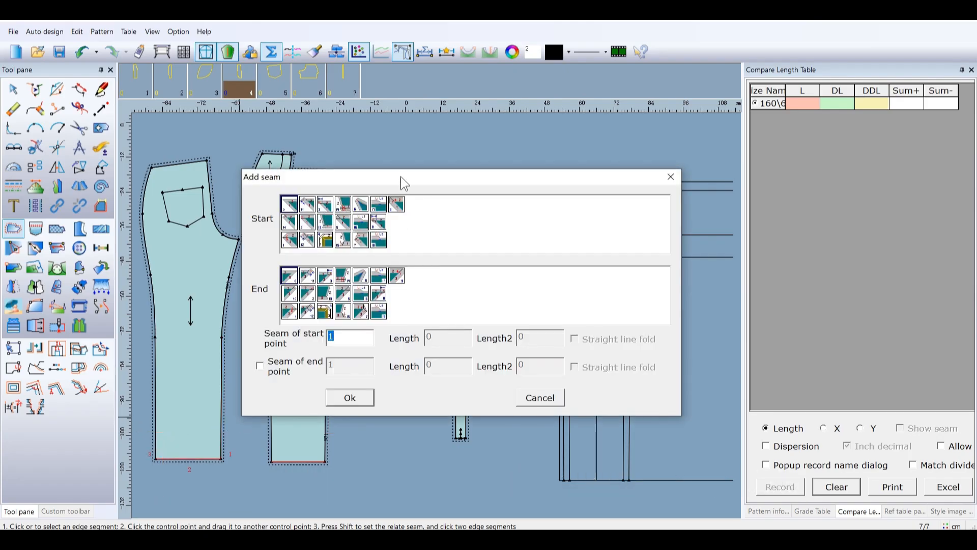
drag(401, 176, 505, 195)
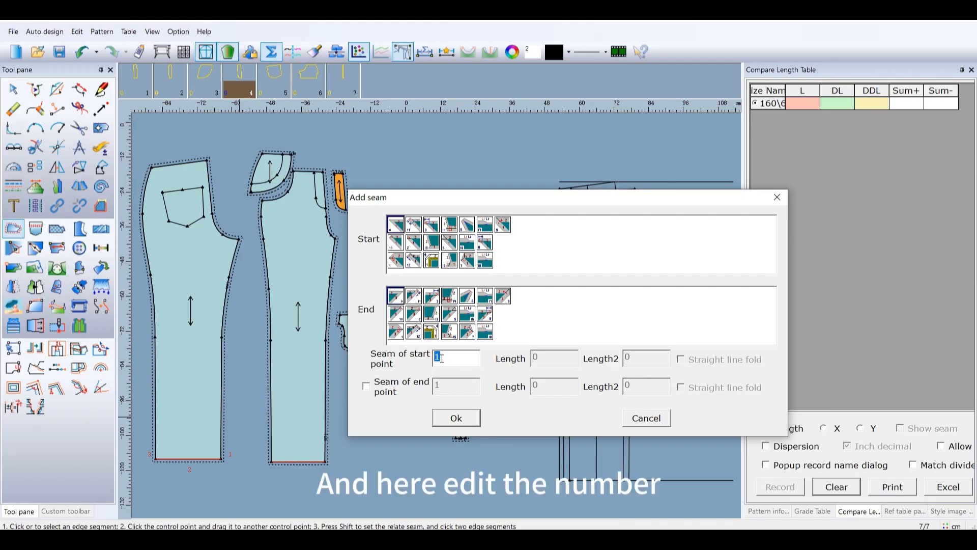
text(3)
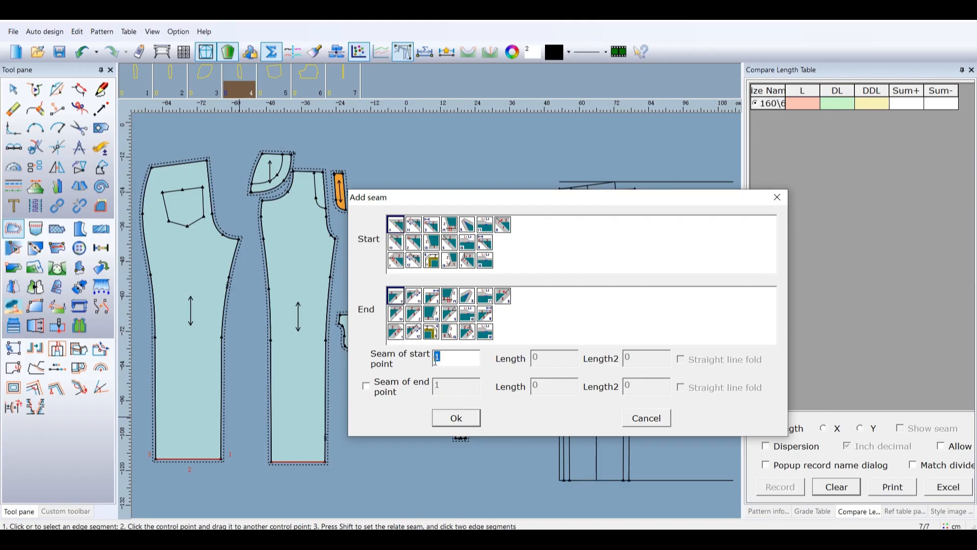
click(455, 419)
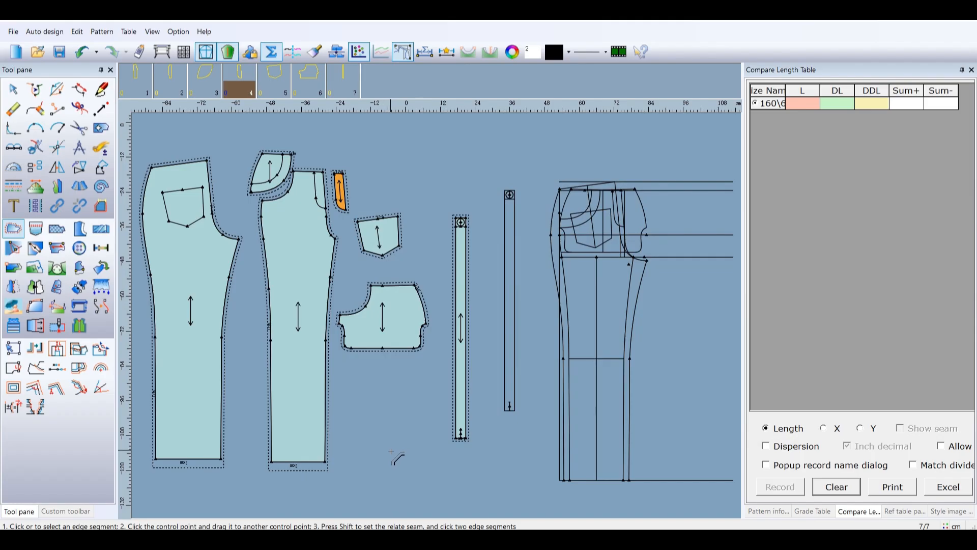
Change the seam allowance along the back pocket's opening edge, choosing the same non-default corner style for its start and end
drag(415, 226, 356, 218)
right_click(399, 195)
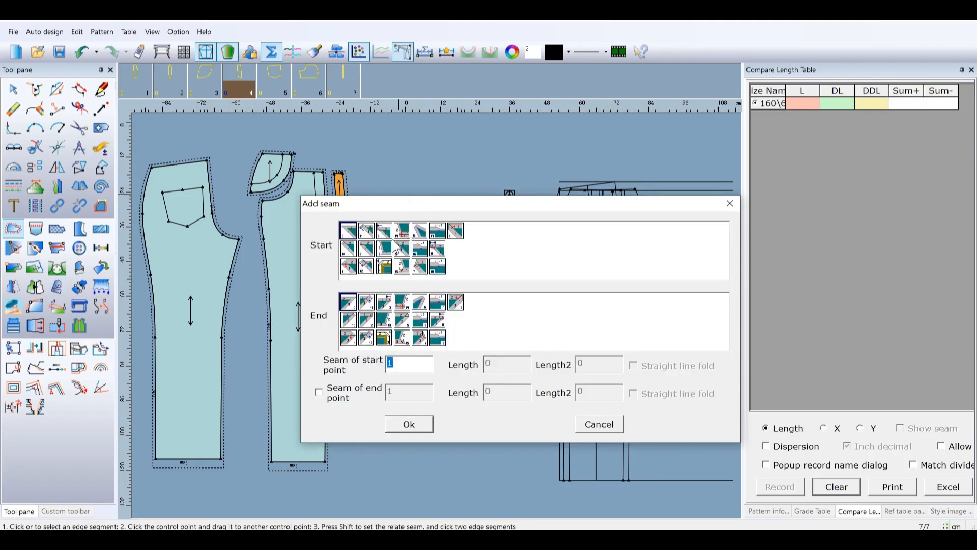
drag(443, 206, 597, 179)
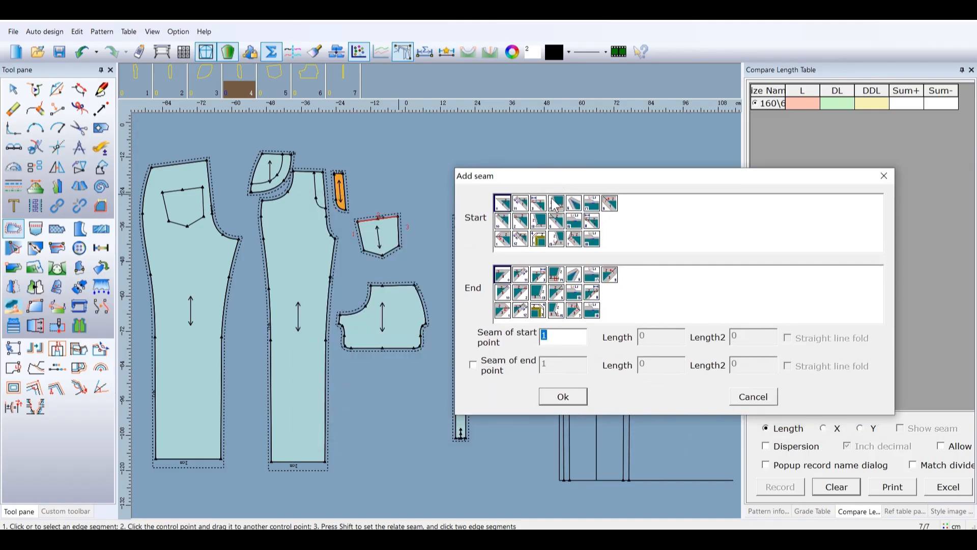
click(522, 293)
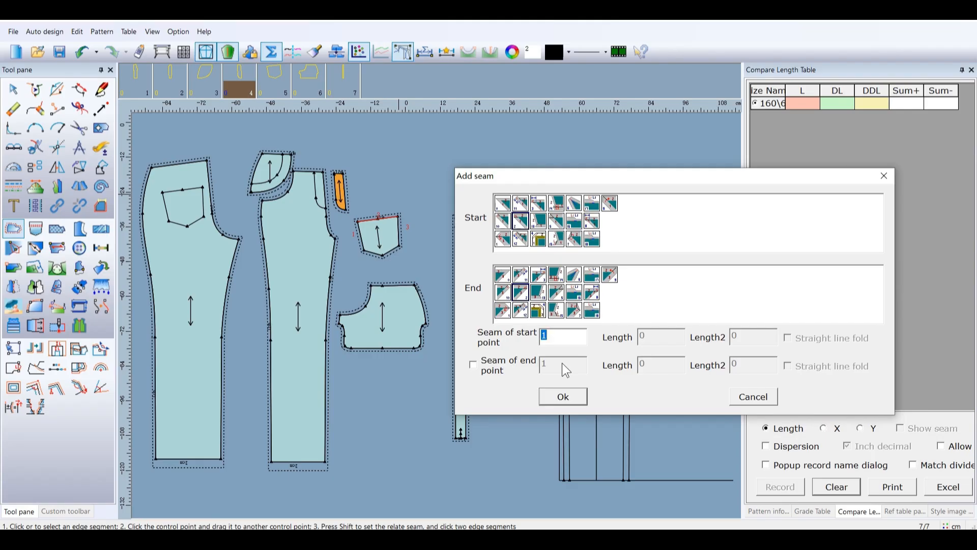
click(562, 395)
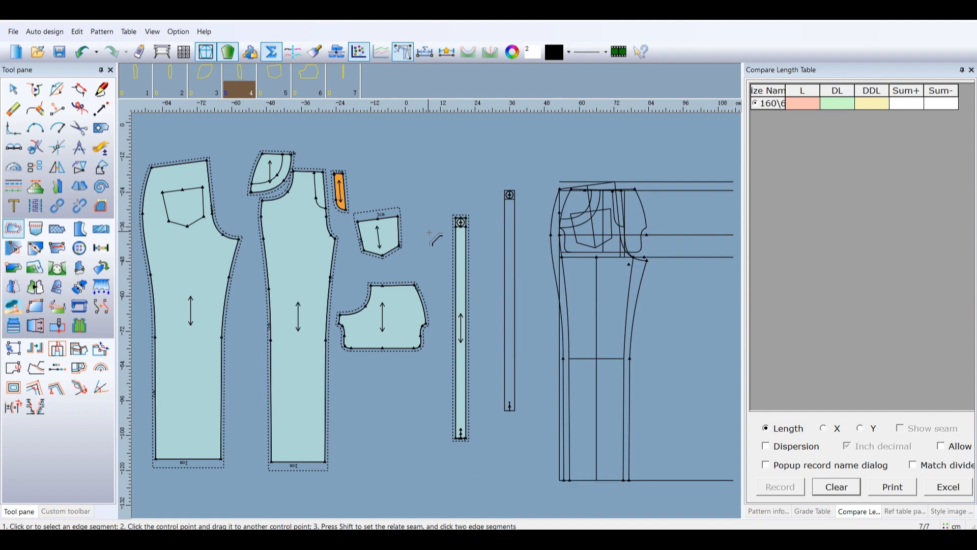
Create notches at the knee points of the back and front trouser pieces and at the middle of the pocket bag's upper edge
click(44, 274)
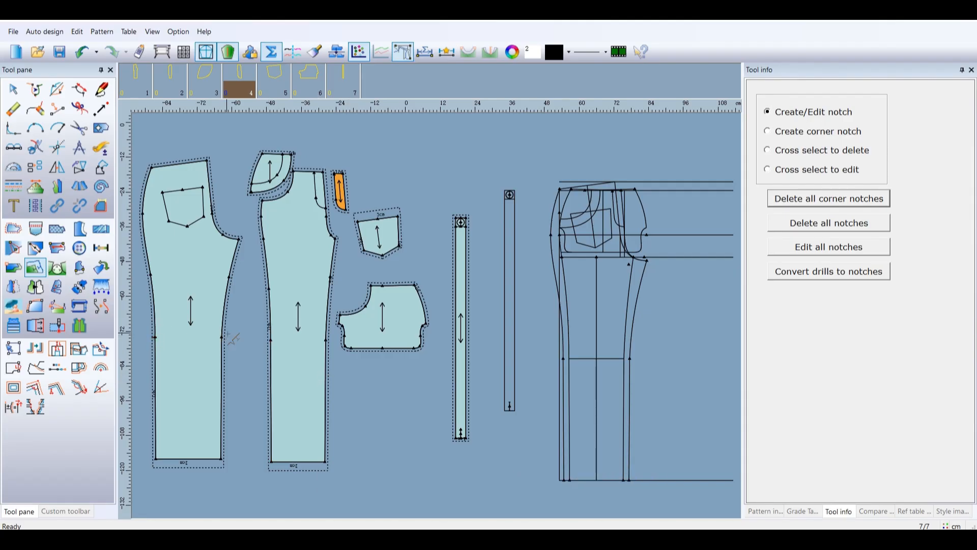
click(221, 337)
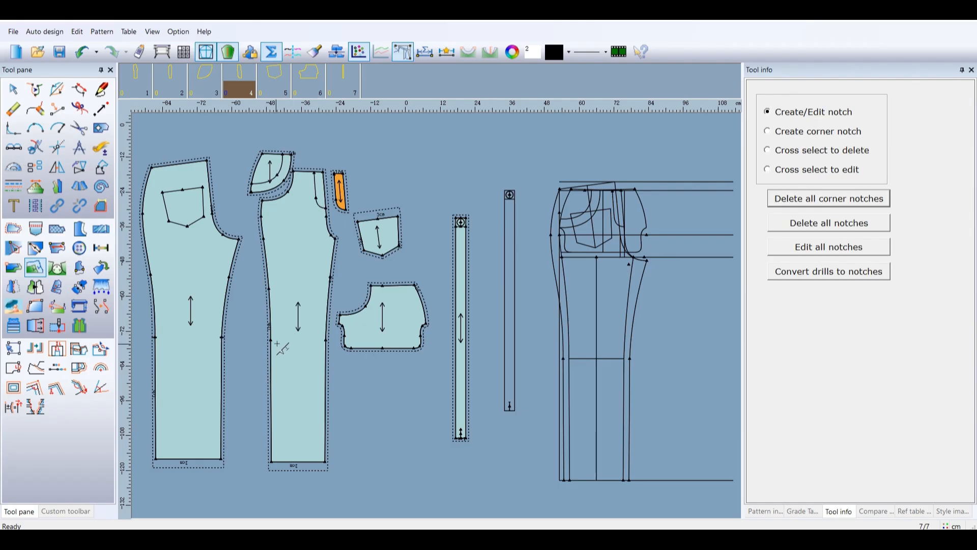
click(326, 340)
click(383, 284)
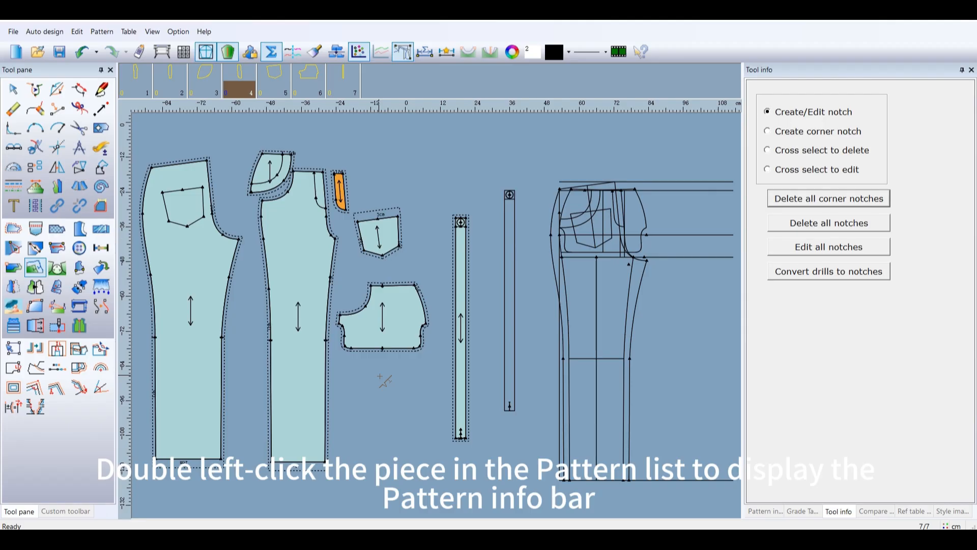
Open the pattern information of the back trouser piece and name the piece back
click(141, 81)
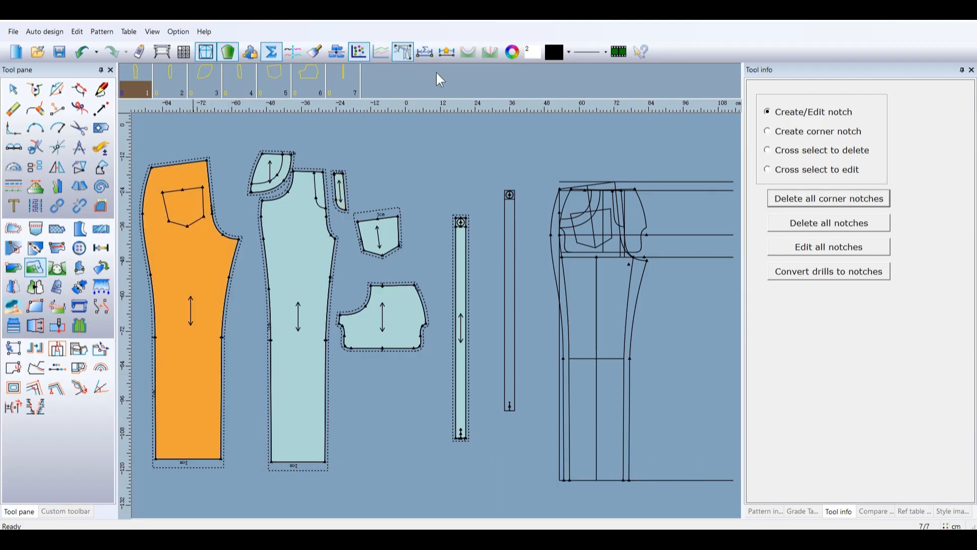
double_click(142, 86)
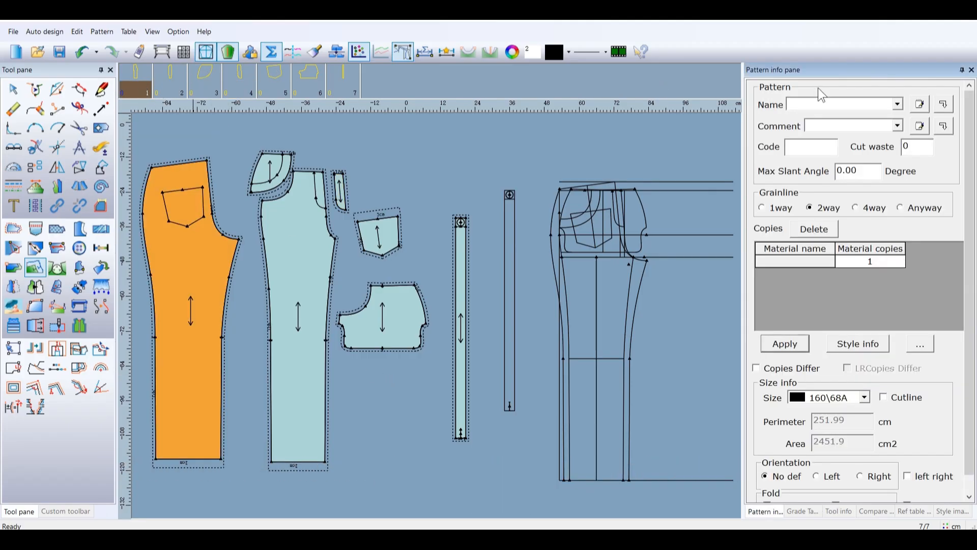
click(809, 105)
text(back)
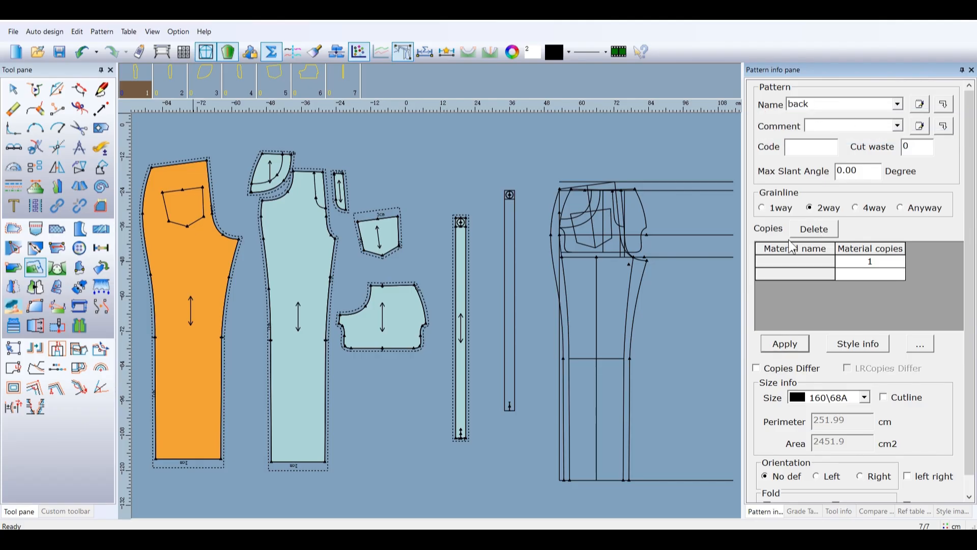
Assign the material fabric with 2 copies to the back trouser piece and apply it
click(783, 261)
text(fabr)
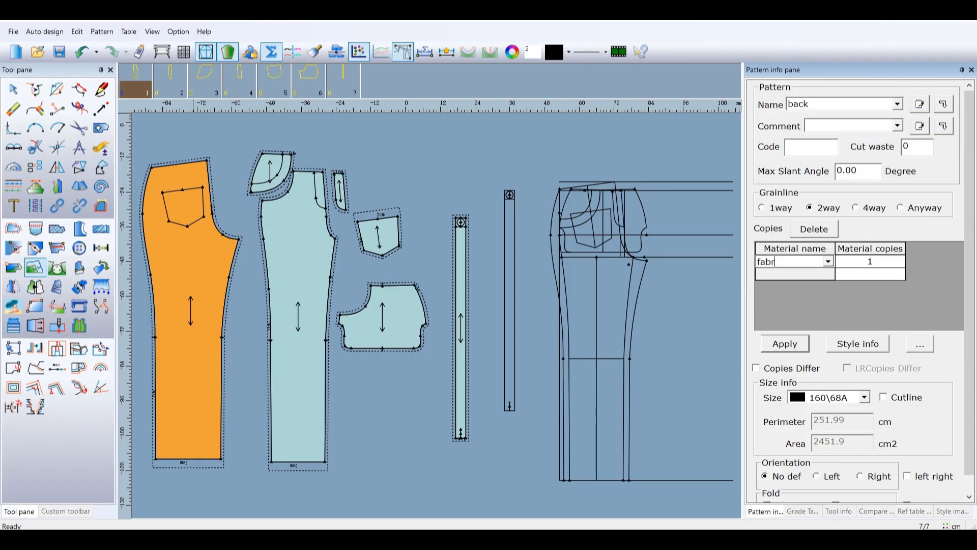
text(ic)
key(Tab)
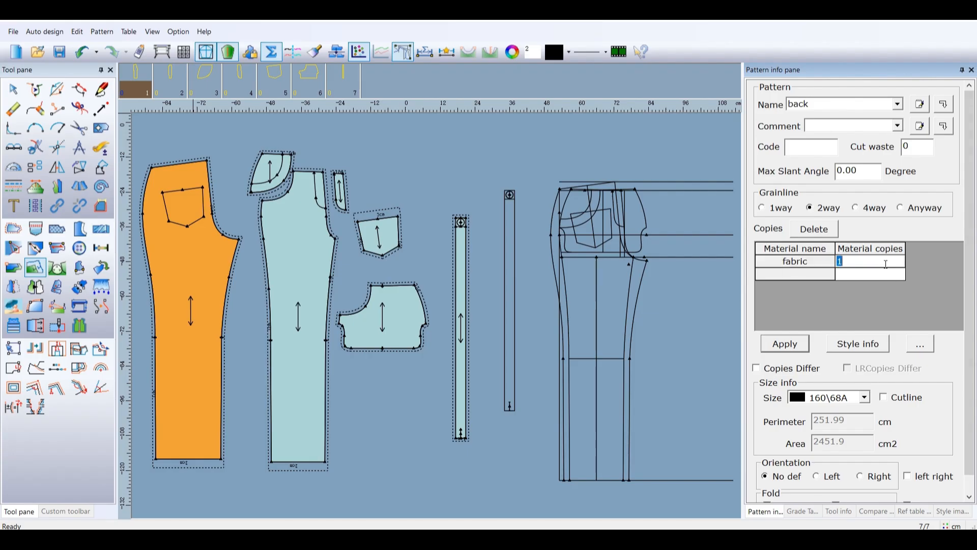
text(2)
key(Return)
click(787, 347)
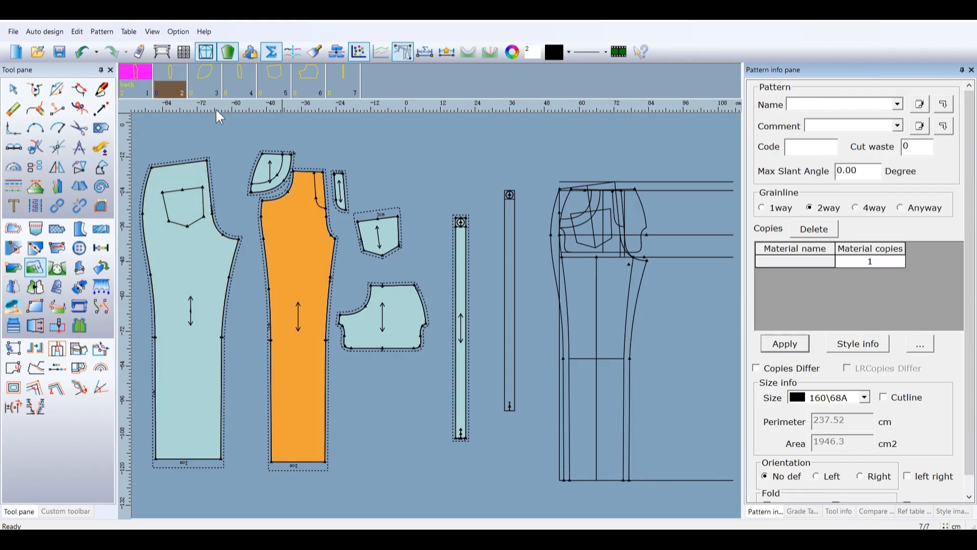
Name the front trouser piece front, set its material to fabric with 2 copies, and apply
click(818, 105)
text(front)
click(817, 262)
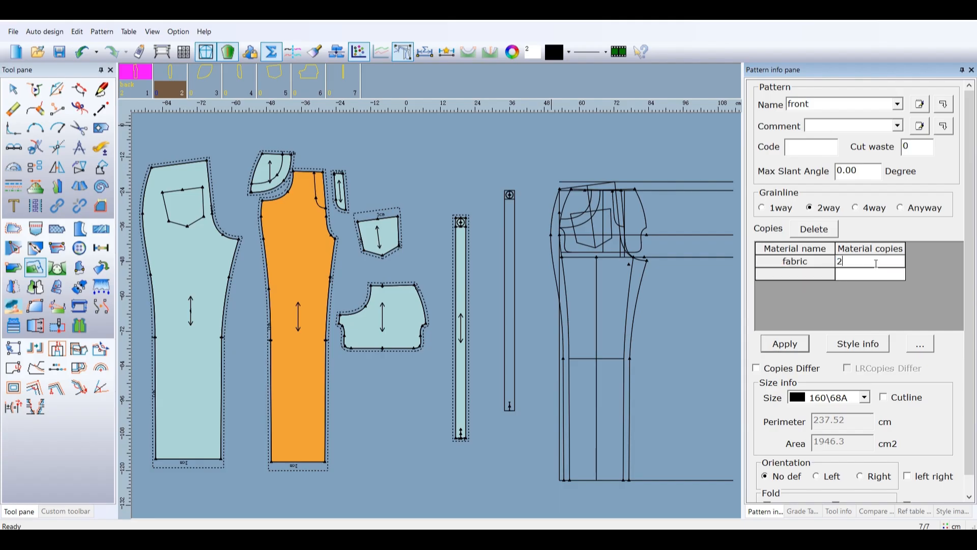
click(792, 344)
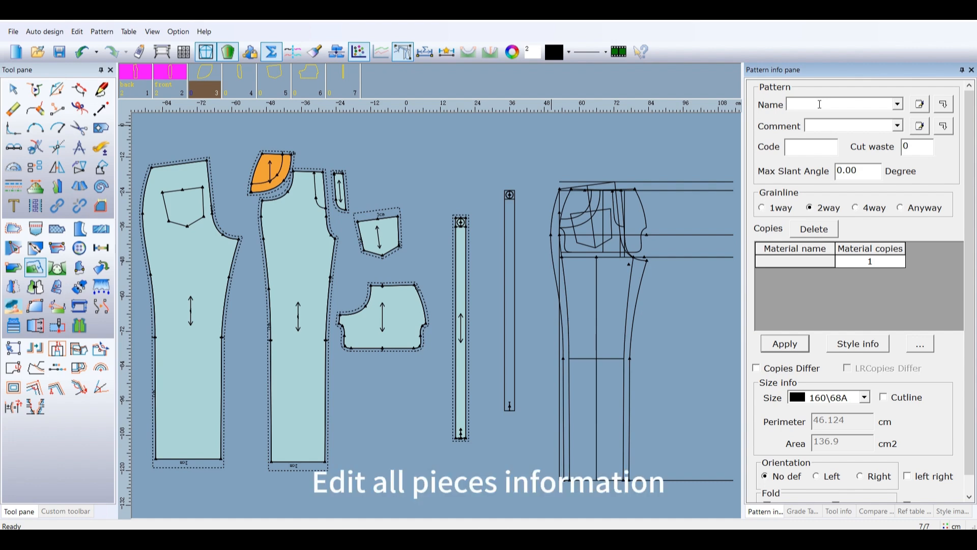
Name the front pocket facing pocket pad, set its material to fabric with 2 copies, and apply
text(p)
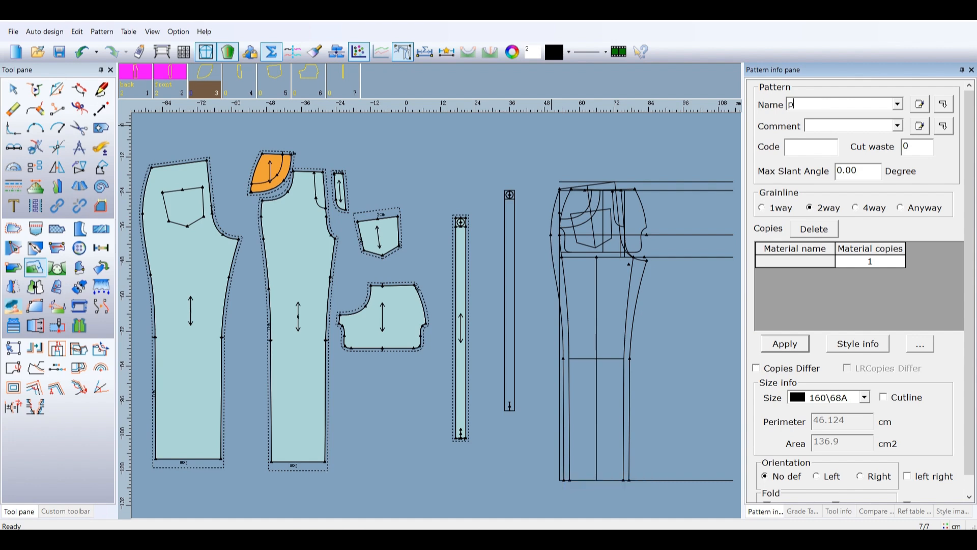
text(ocket pad)
click(816, 262)
click(827, 262)
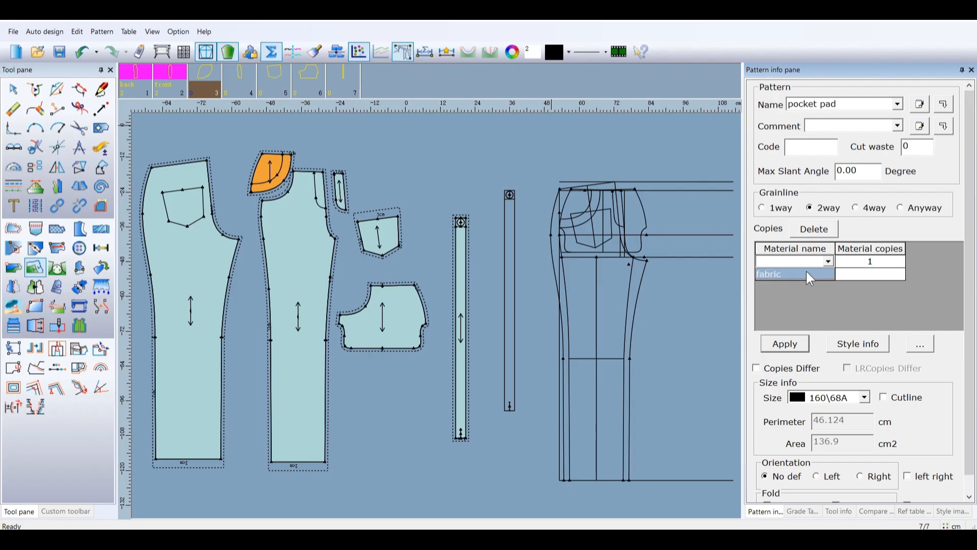
click(805, 272)
click(876, 262)
text(2)
click(785, 343)
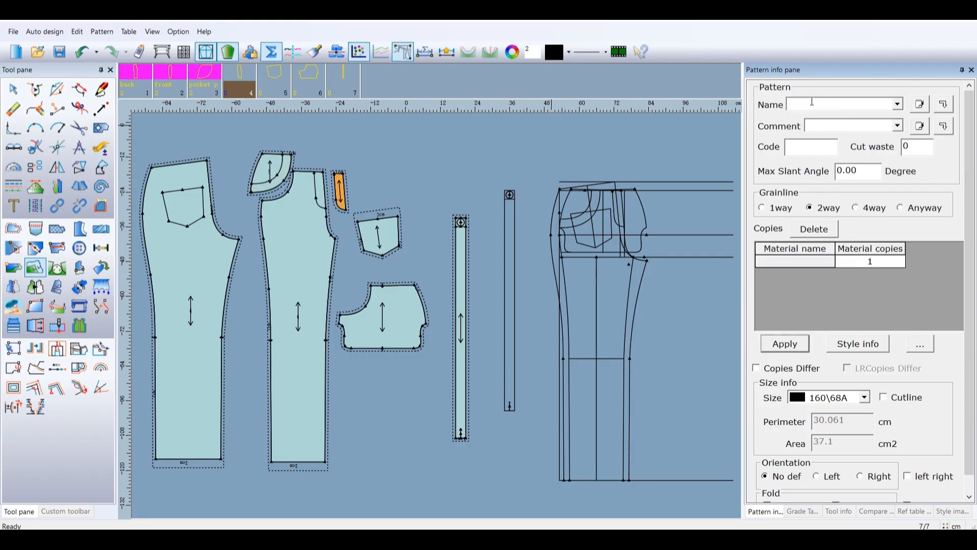
Name the fly piece placket, set its material to fabric, and apply
text(placket)
click(825, 261)
click(827, 262)
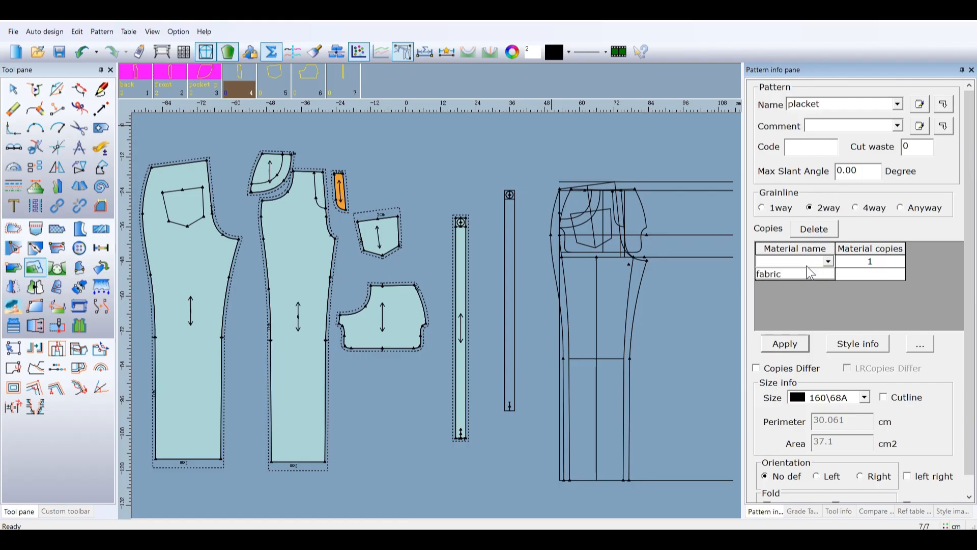
click(807, 273)
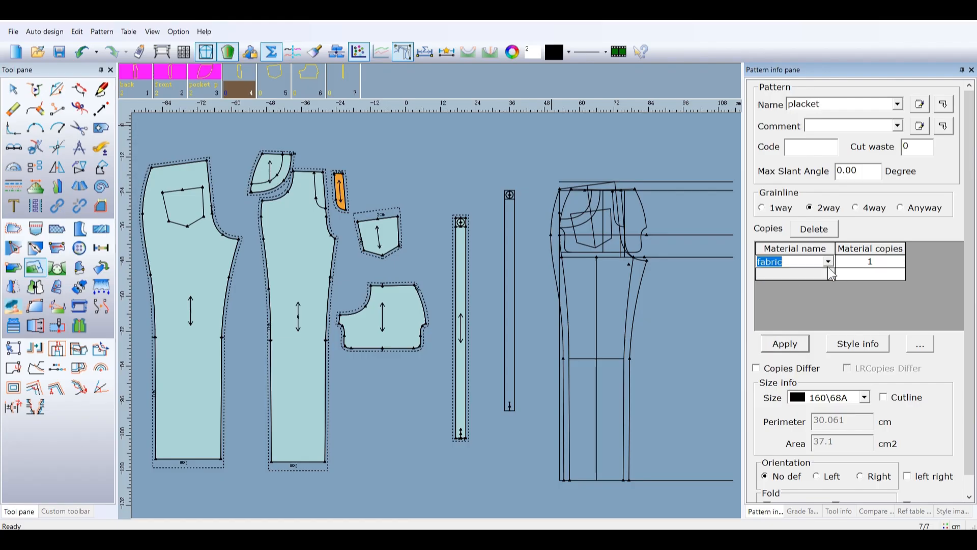
click(796, 345)
Name the back pocket piece patch pocket, set its material to fabric with 2 copies, and apply
click(821, 104)
text(patc)
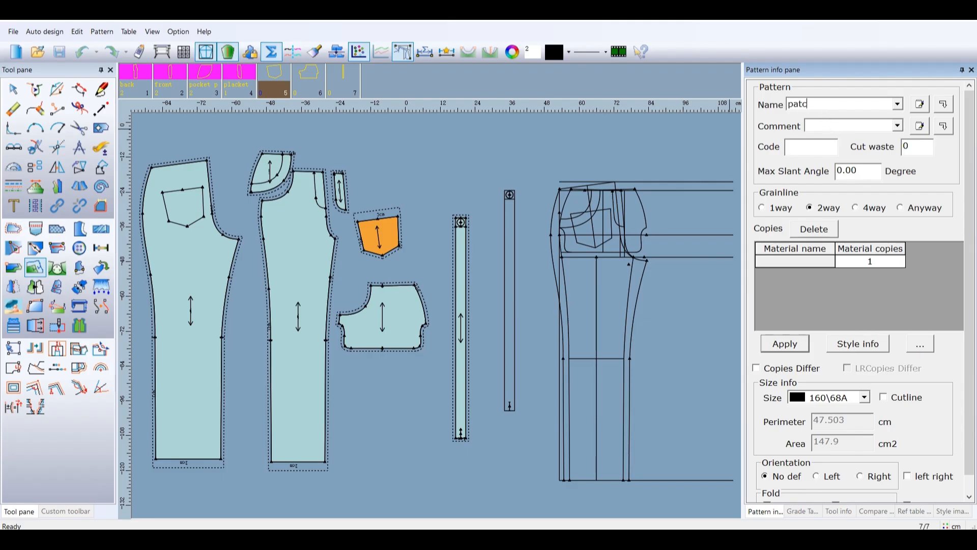
text(h pocket)
click(800, 262)
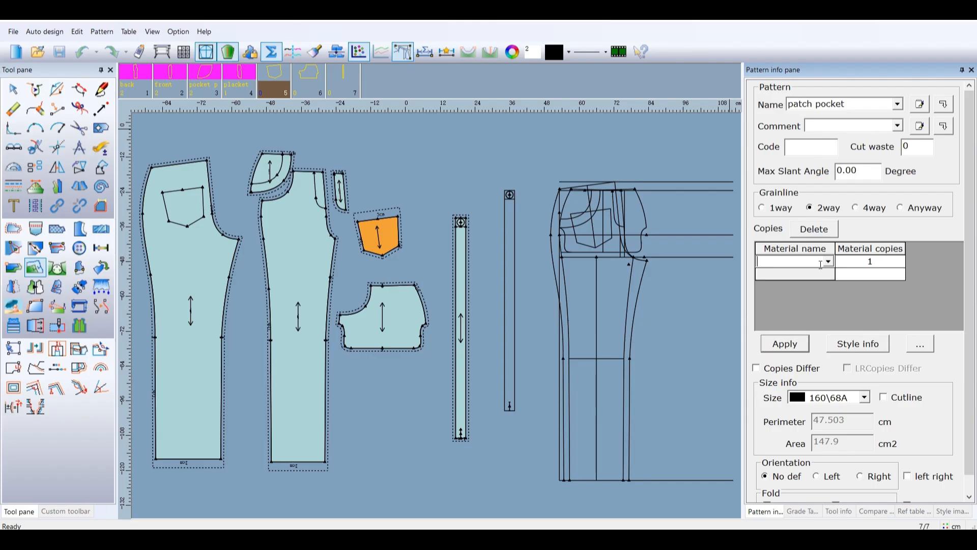
click(828, 261)
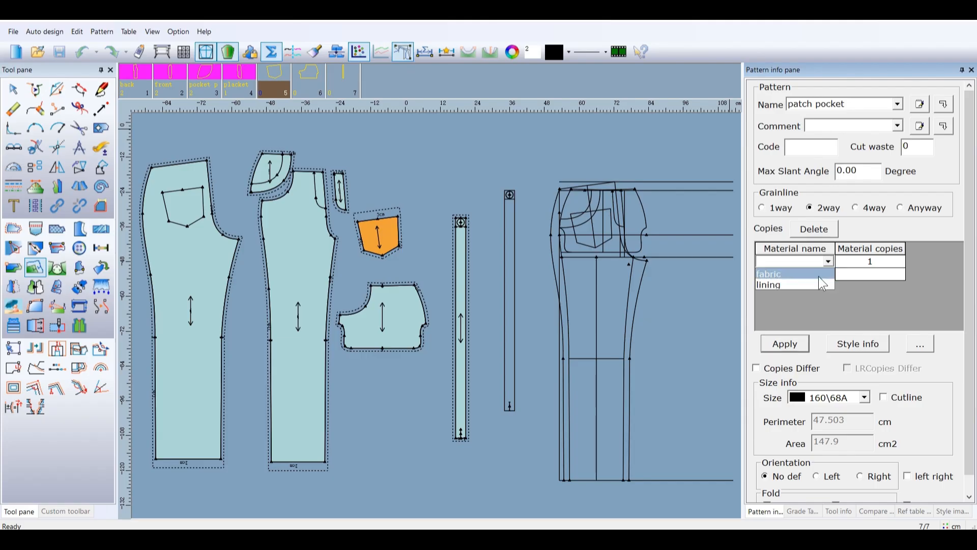
click(813, 276)
click(864, 261)
text(2)
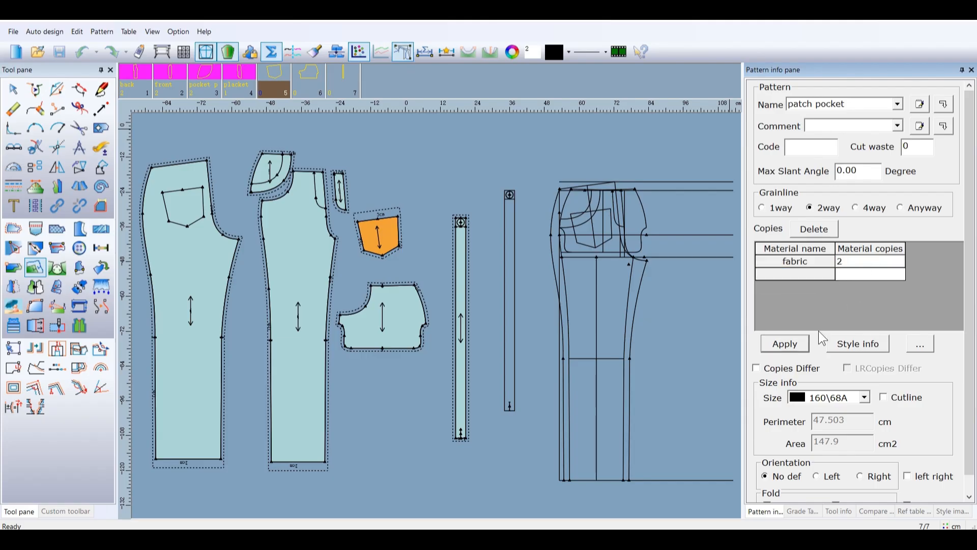
click(768, 344)
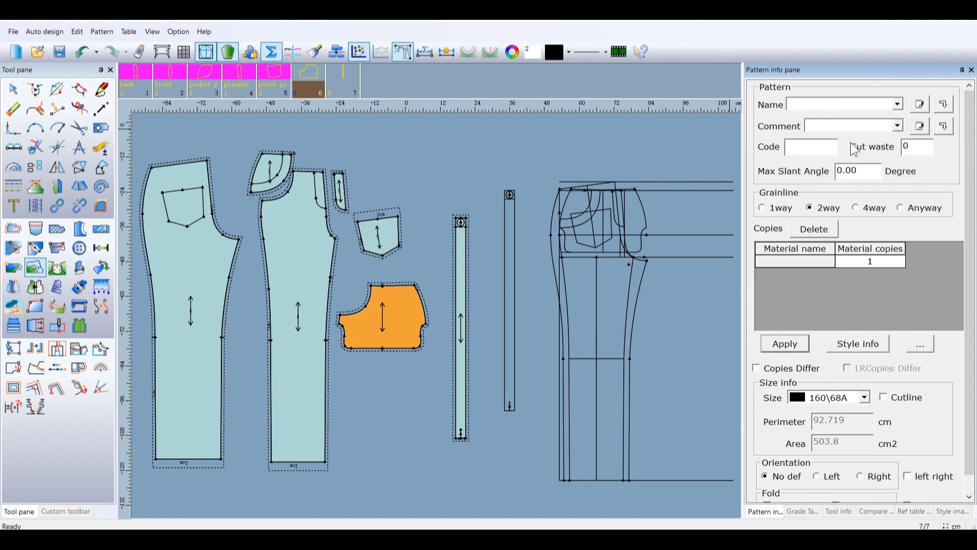
Name the pocket bag piece pocket, set its material to lining with 2 copies, and apply
click(820, 104)
text(pocket)
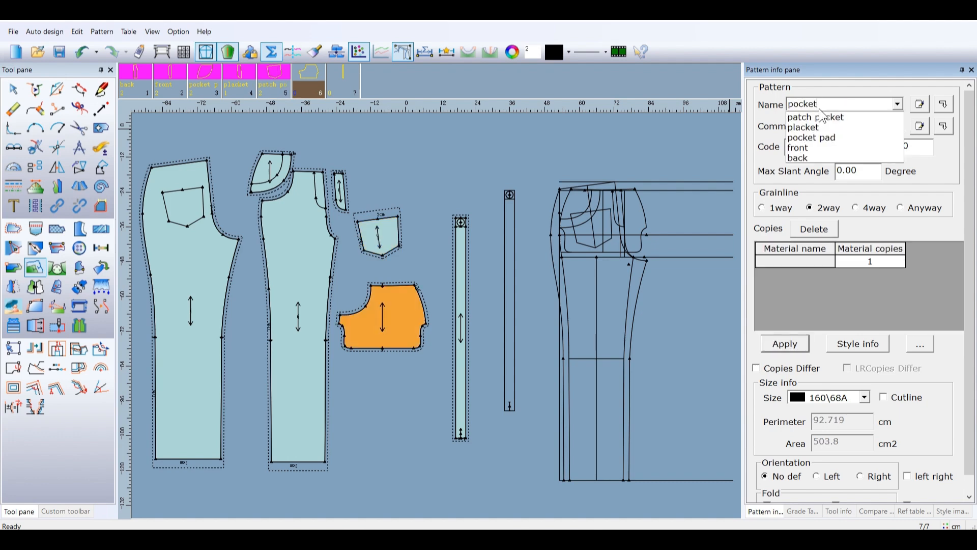
click(807, 258)
click(807, 259)
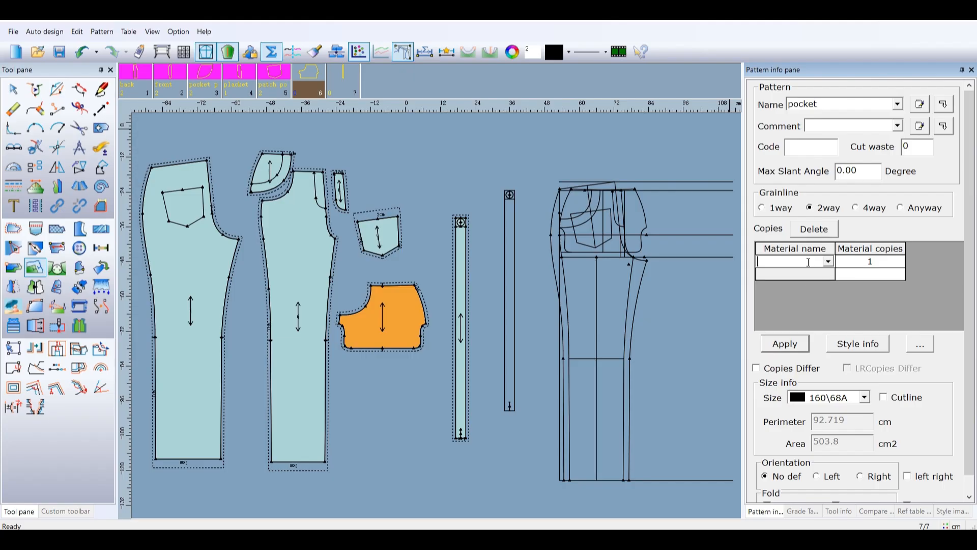
click(829, 264)
click(794, 275)
click(876, 262)
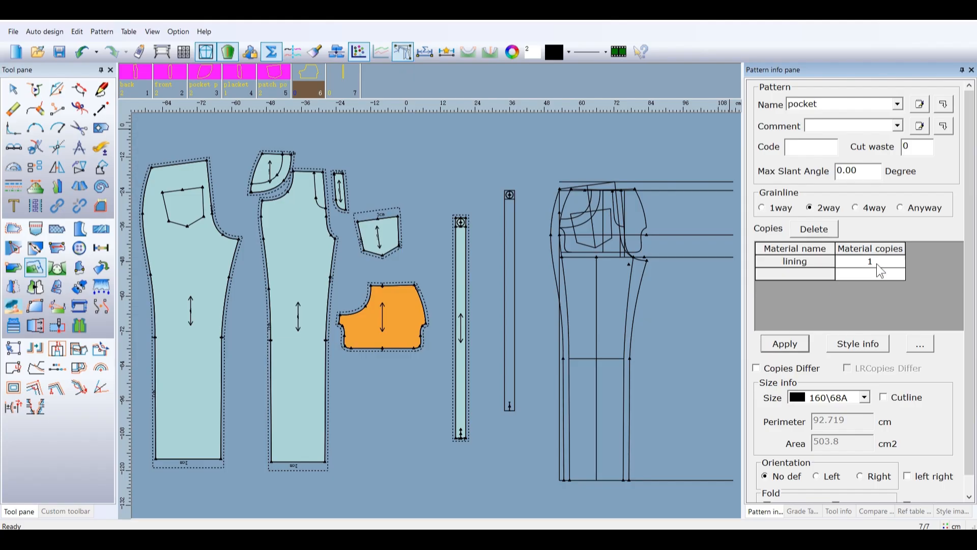
text(2)
click(792, 344)
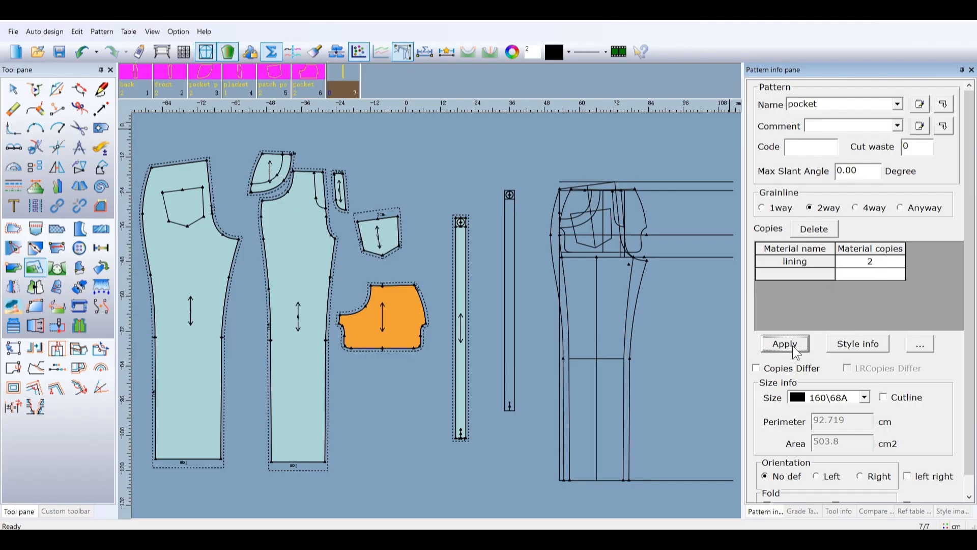
Name the waistband piece waist, set its material to fabric with 2 copies, and apply
click(804, 105)
text(Waist)
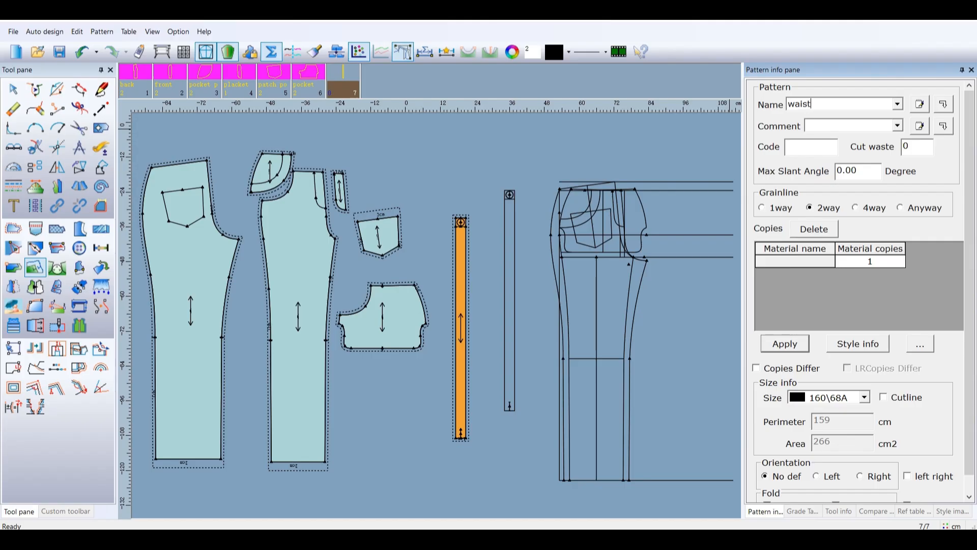
click(830, 264)
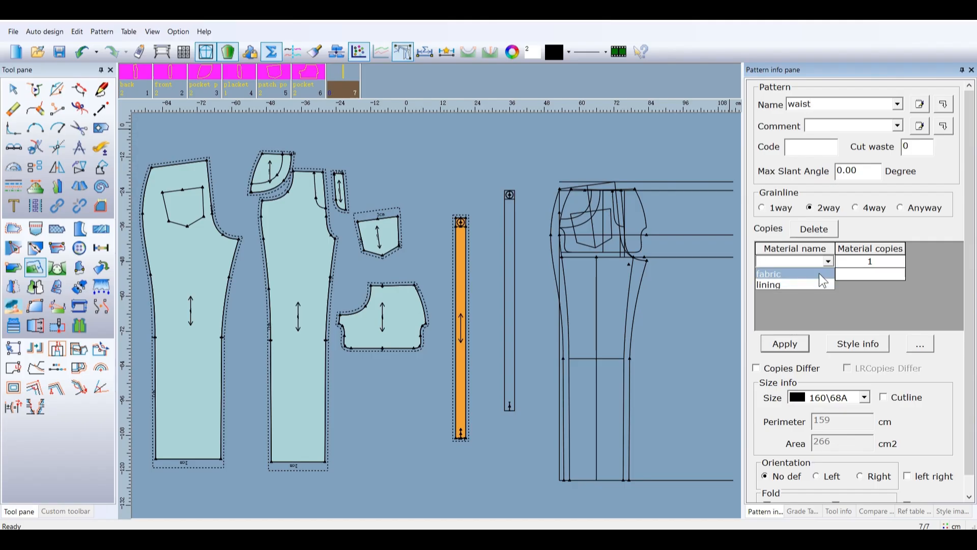
click(819, 272)
click(865, 263)
text(2)
click(796, 343)
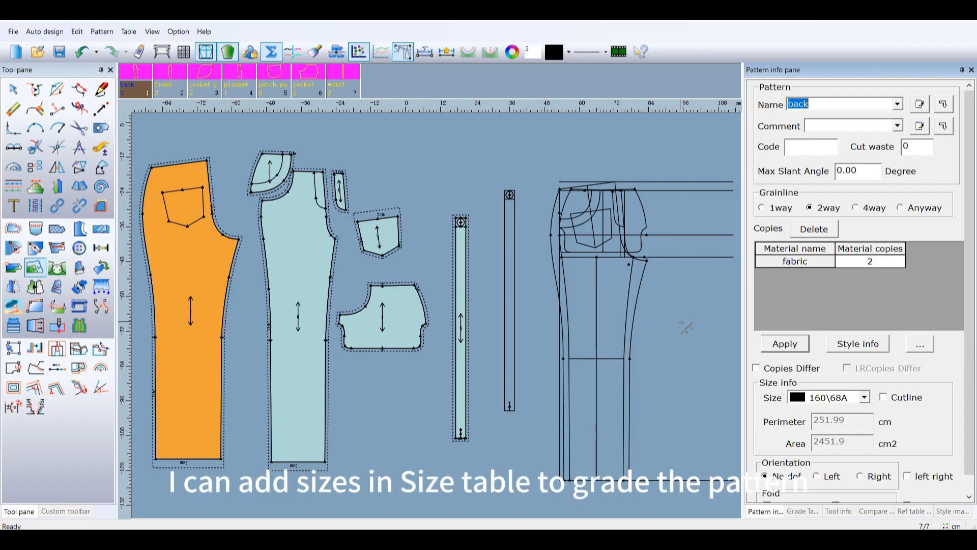
Add the sizes 150\64, 170\72 and 175\76 around the base size in the size table
click(184, 53)
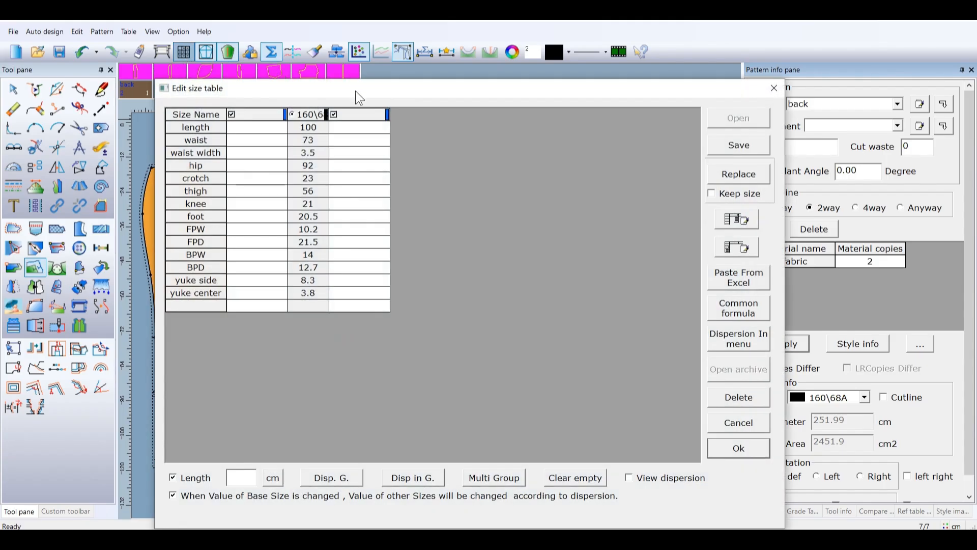
drag(355, 91, 443, 87)
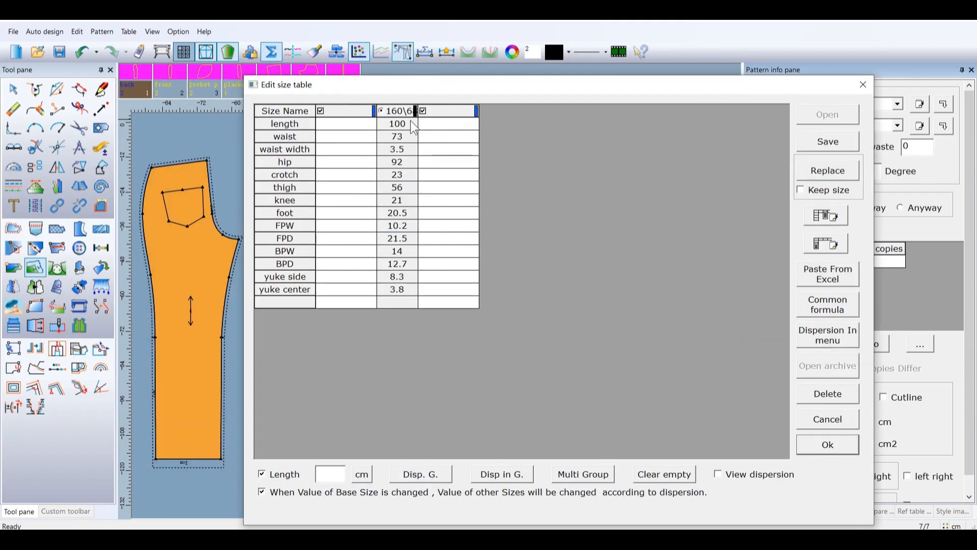
click(347, 114)
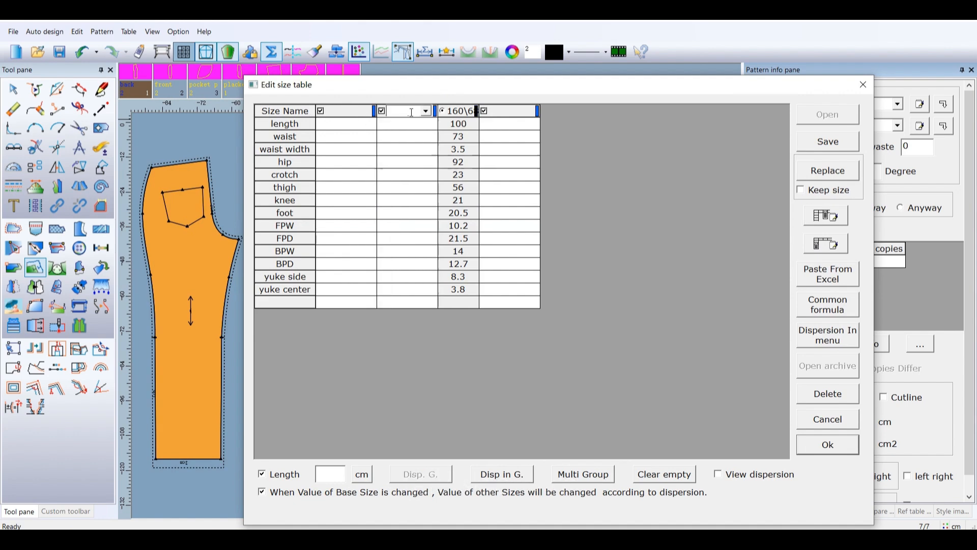
text(150)
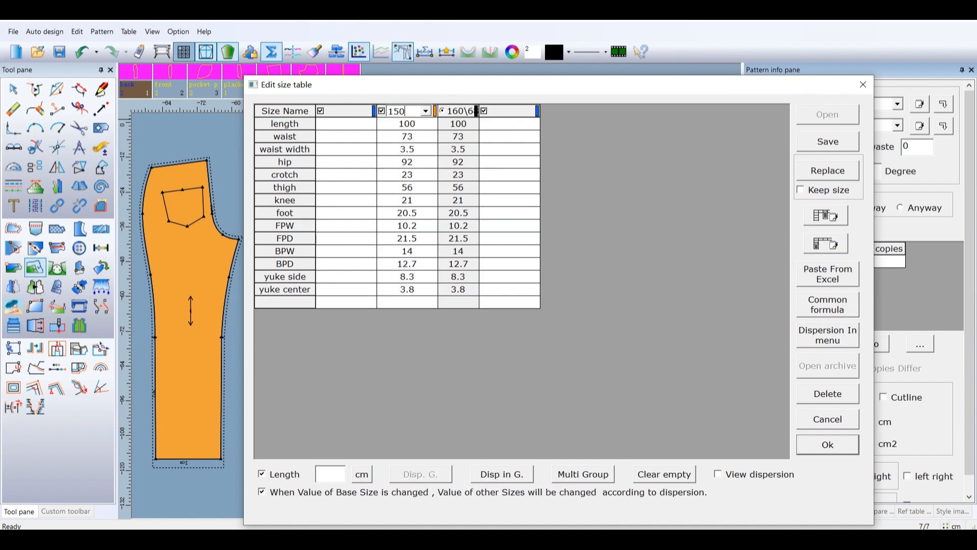
text(\64)
click(513, 112)
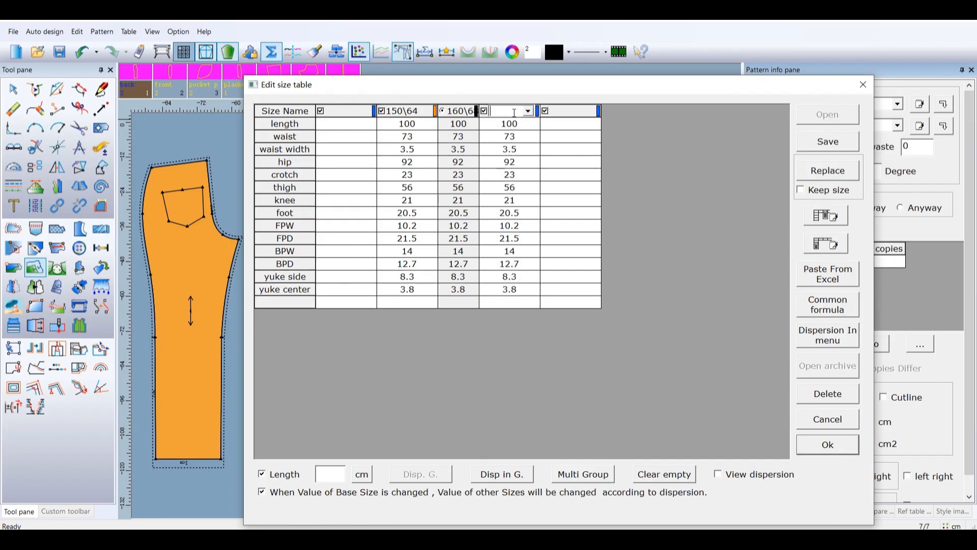
text(170\72)
click(558, 112)
text(175\)
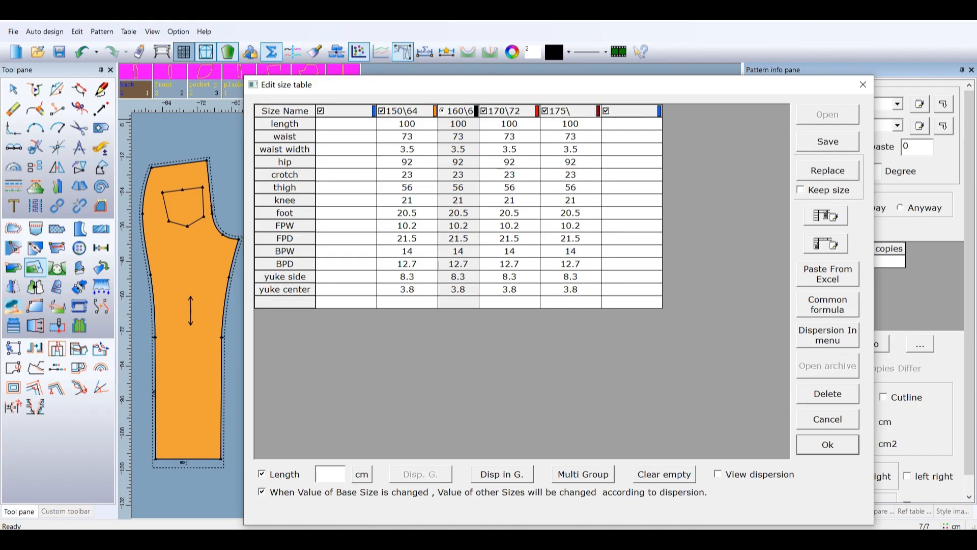
text(76)
click(708, 166)
Grade the length by 2 cm and the waist by 4 cm per size from the base size
click(465, 123)
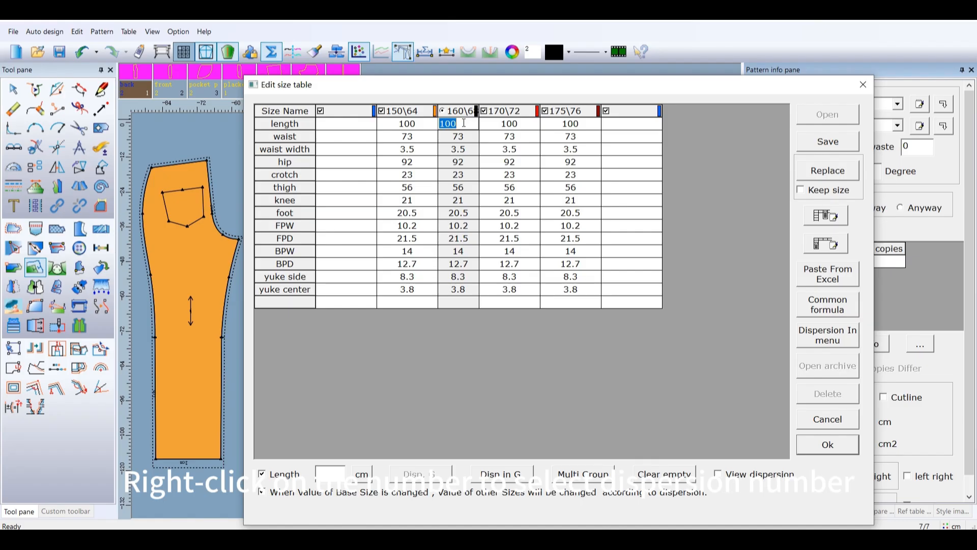
right_click(464, 123)
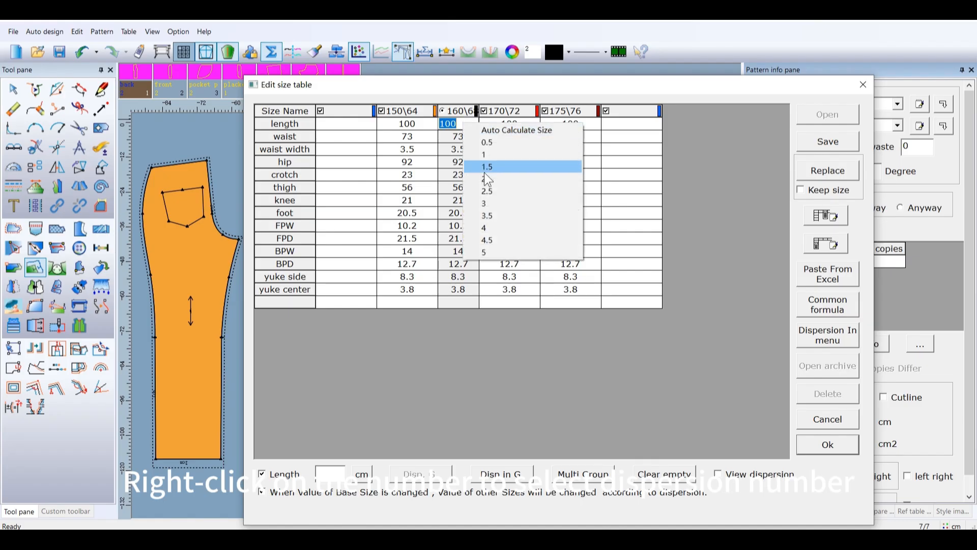
click(485, 176)
click(471, 139)
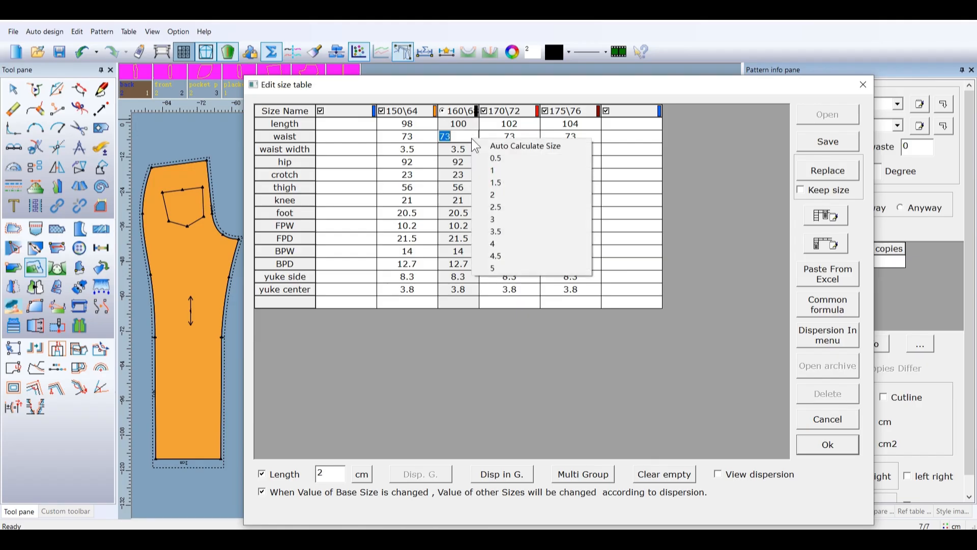
click(494, 242)
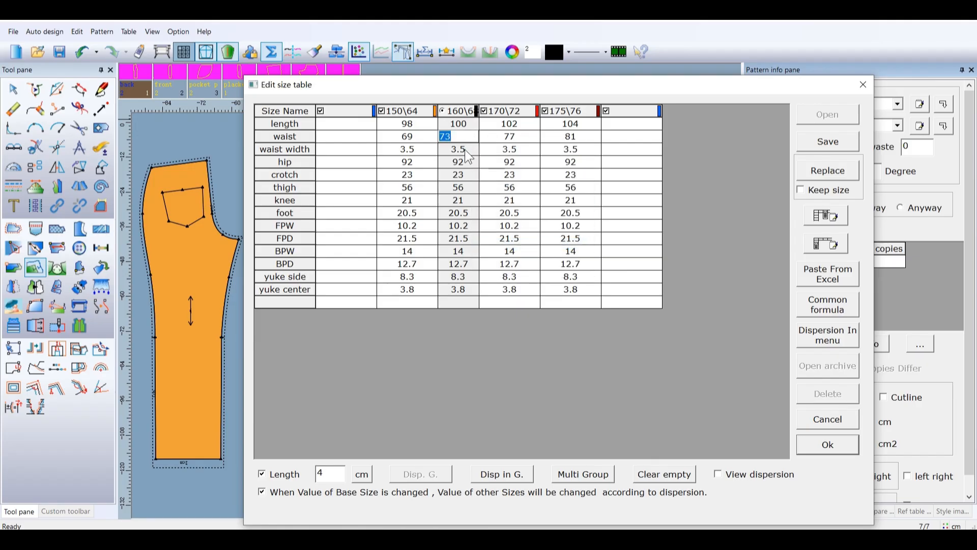
Grade the hip by 4 cm and the crotch by 1 cm per size from the base size
click(469, 150)
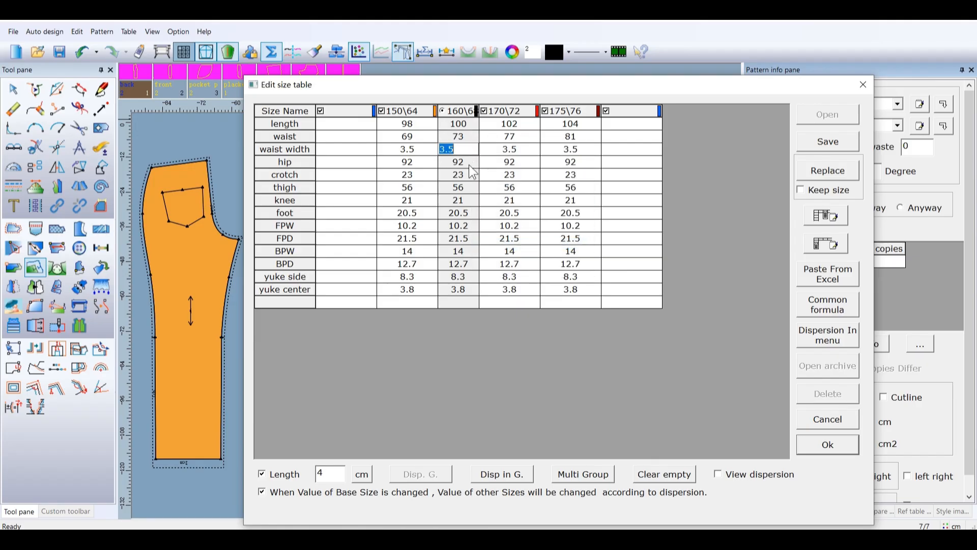
click(467, 163)
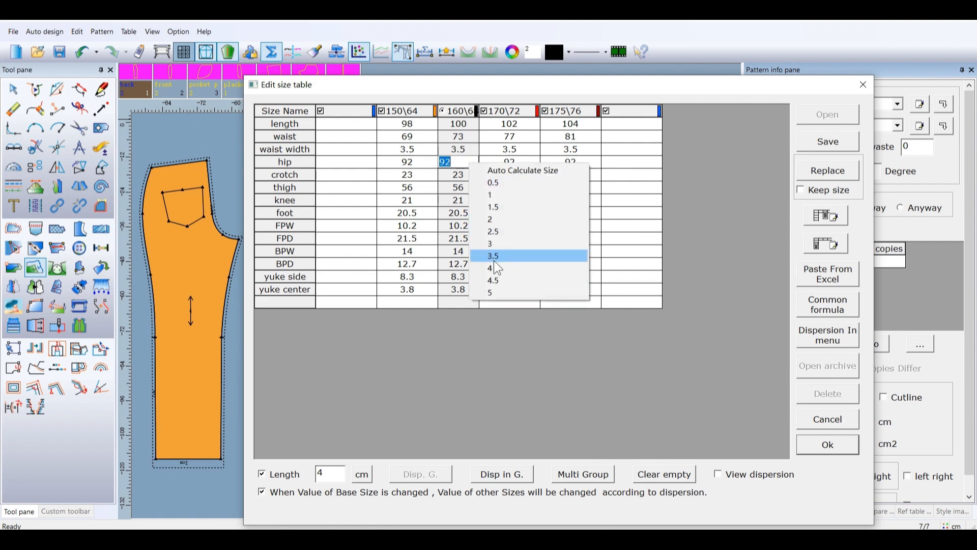
click(494, 263)
click(471, 176)
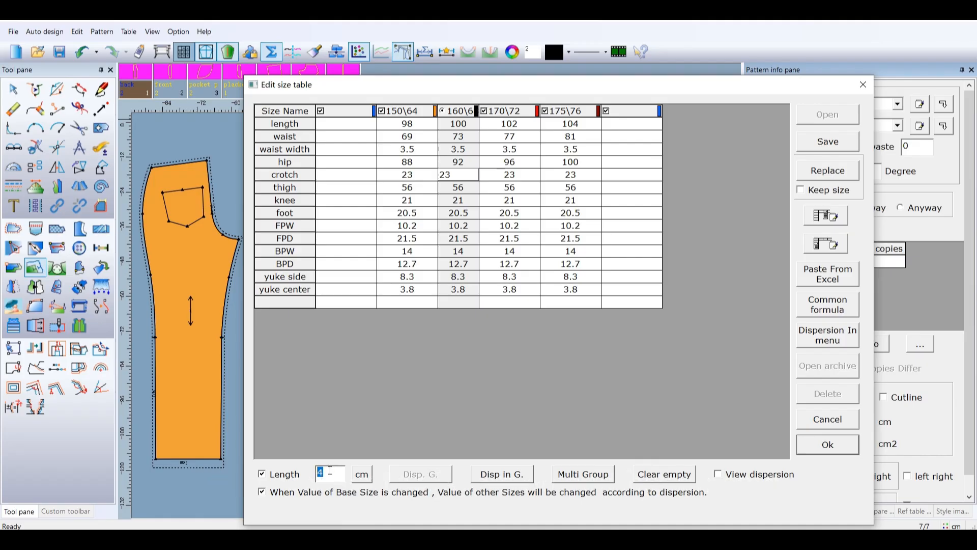
text(1)
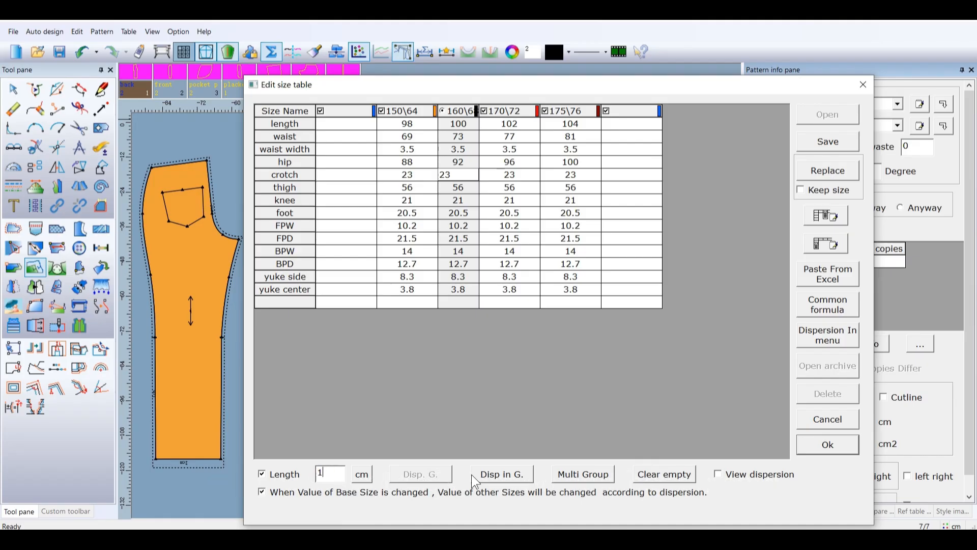
click(515, 475)
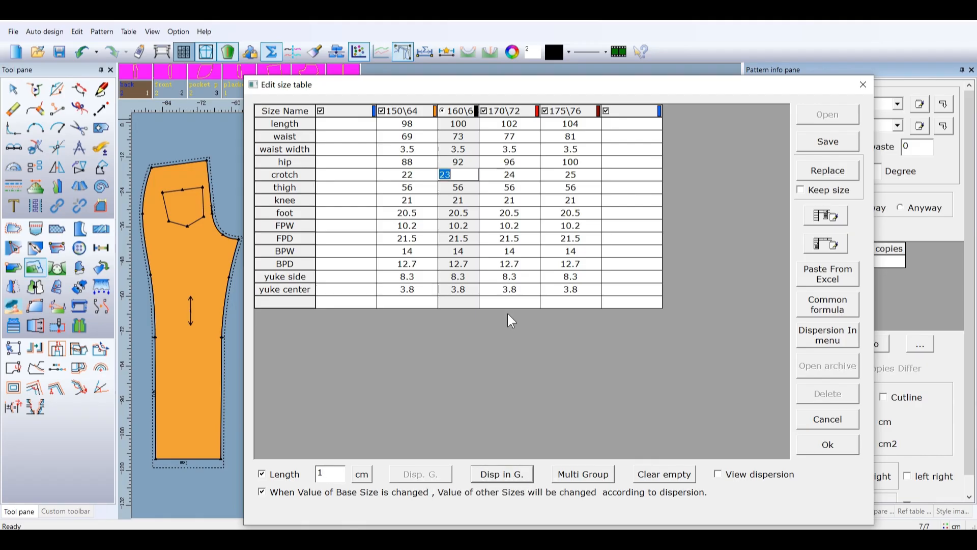
Grade the thigh, knee and foot measurements by 1 cm per size from the base size
click(466, 188)
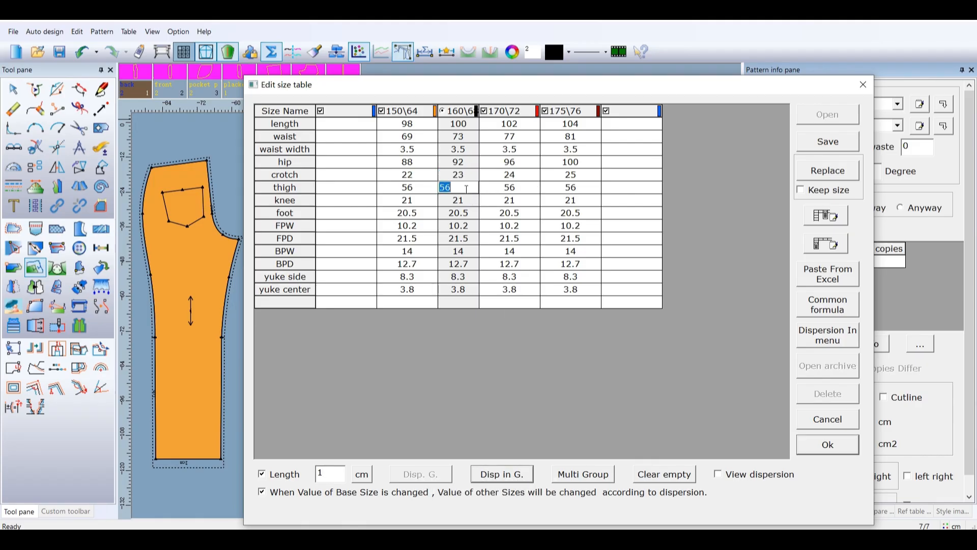
right_click(466, 191)
click(483, 224)
click(466, 199)
right_click(468, 200)
click(488, 227)
click(465, 213)
right_click(472, 216)
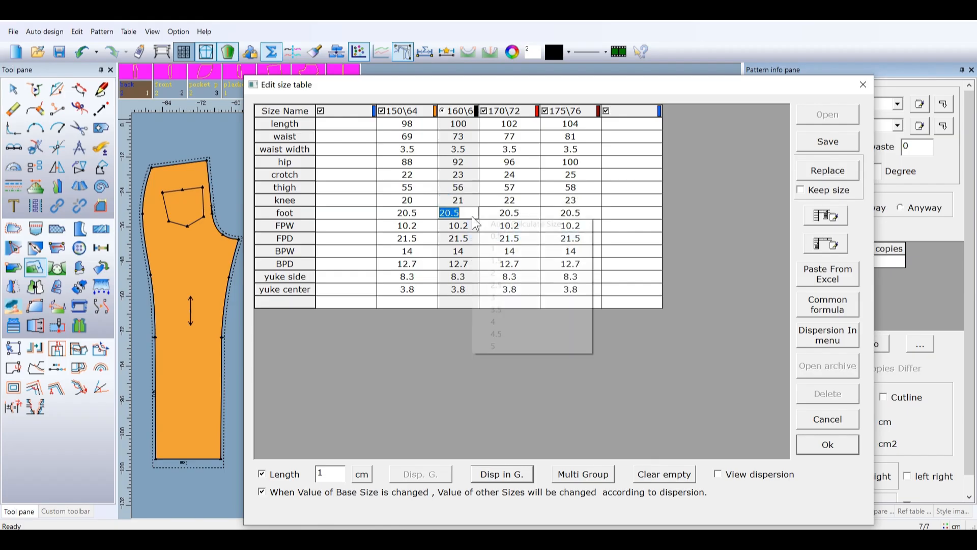
click(497, 249)
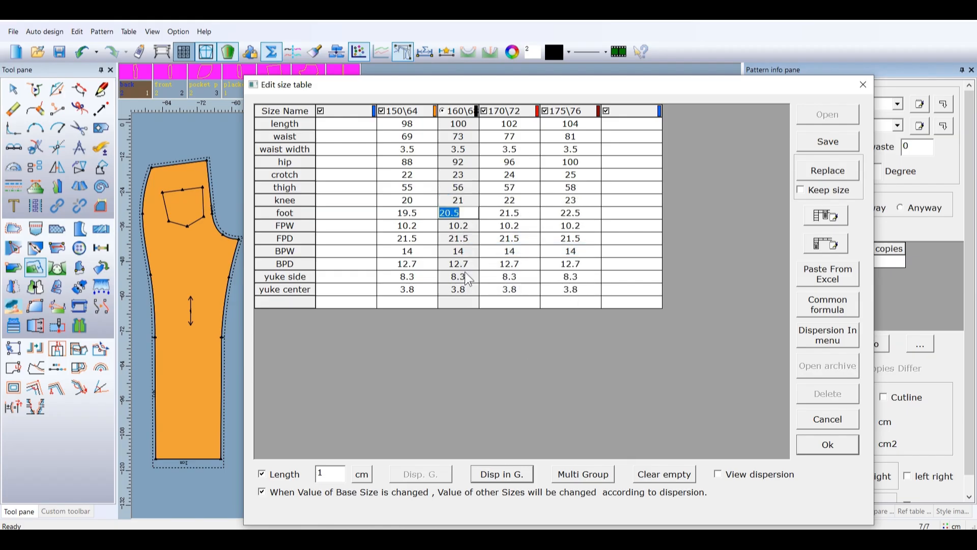
Accept the size table to grade the trouser pattern pieces and save the file
click(497, 377)
click(842, 450)
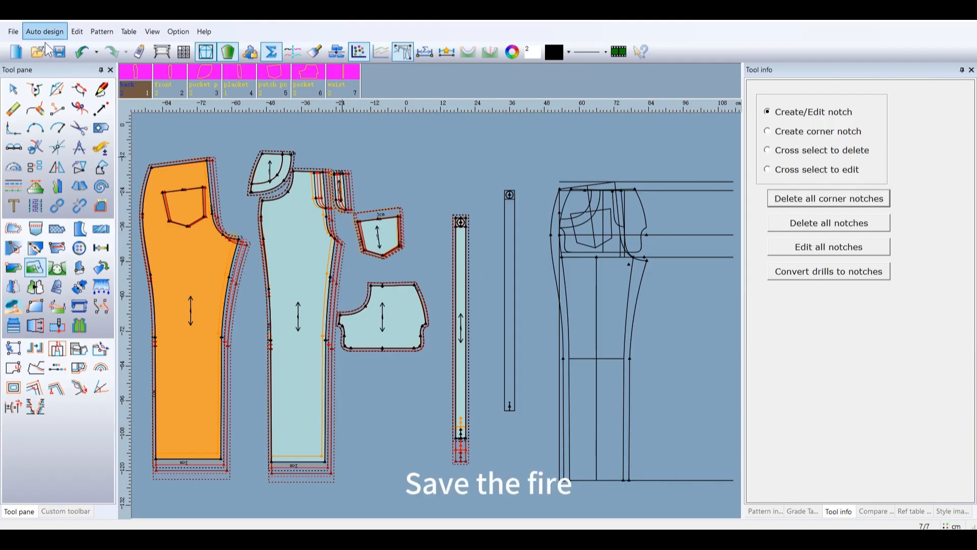
click(59, 53)
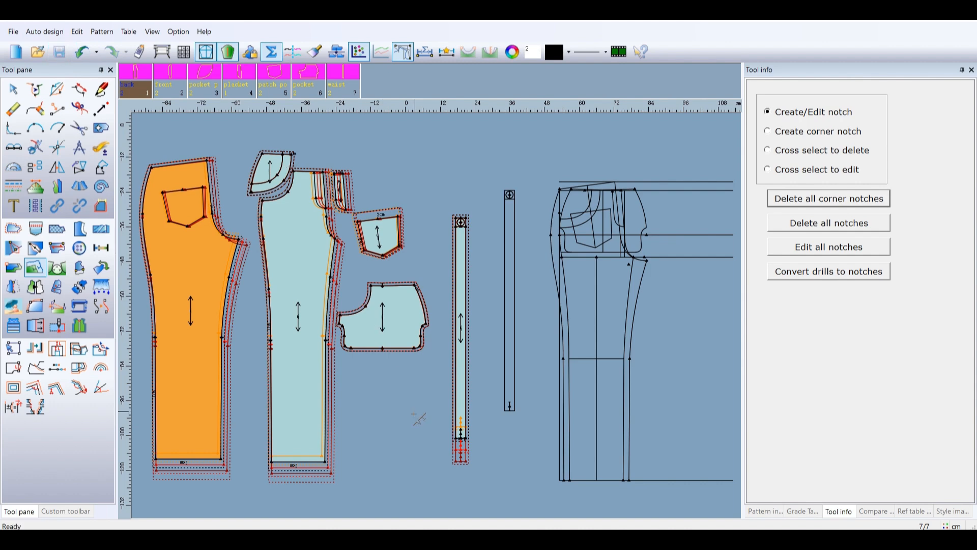